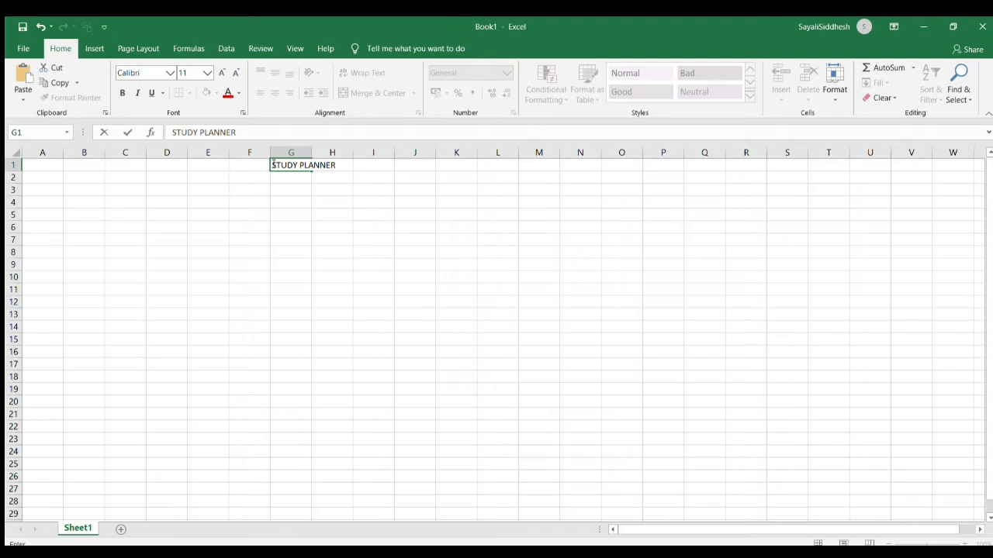
# - Format the STUDY PLANNER title in G1 as bold 36-point Times New Roman and widen column G to fit it
pyautogui.moveTo(273, 165); pyautogui.dragTo(339, 166)
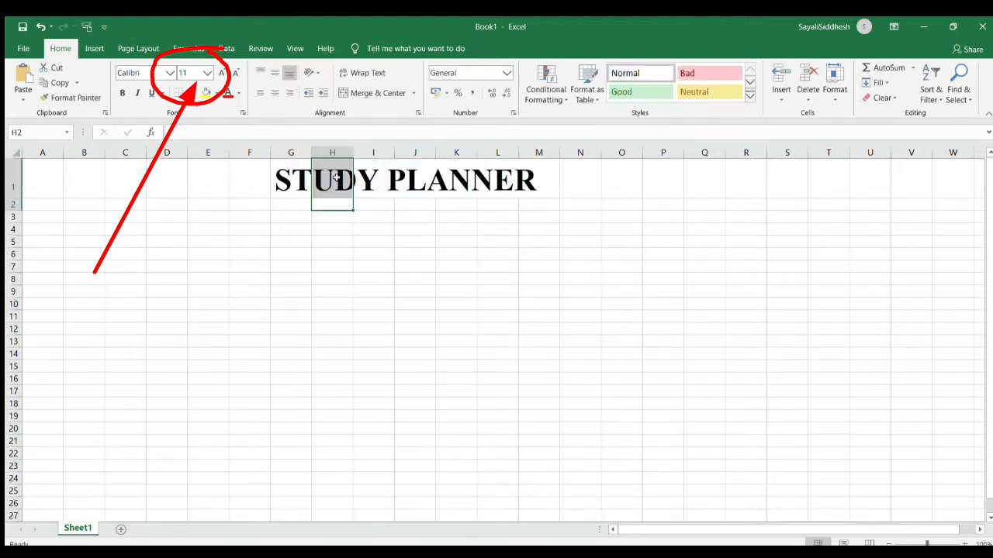
pyautogui.moveTo(311, 152); pyautogui.dragTo(322, 152)
pyautogui.moveTo(559, 159); pyautogui.dragTo(566, 159)
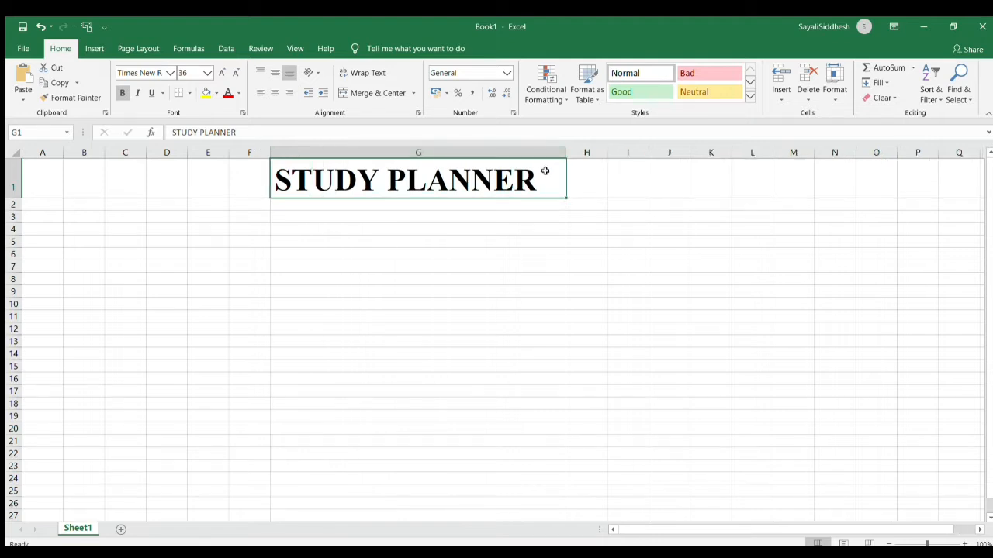
# - Append "Subject- Mathematics" to the STUDY PLANNER title in G1
pyautogui.doubleClick(537, 175)
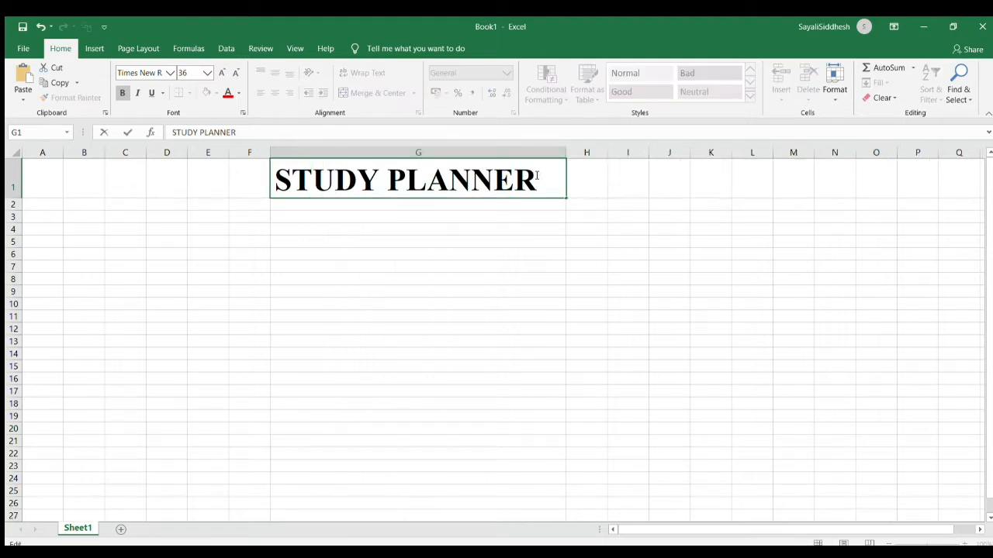
pyautogui.write('Subject')
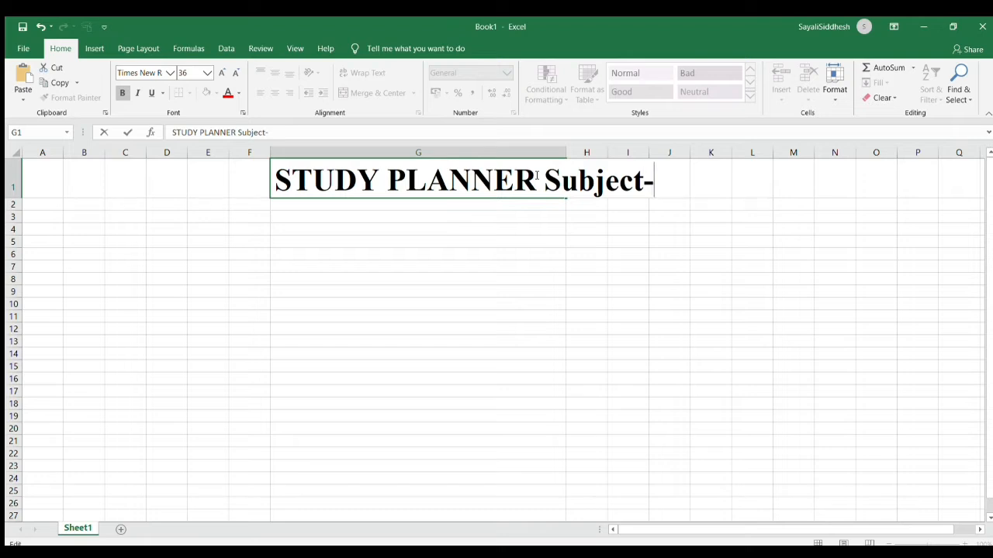
pyautogui.write('- M')
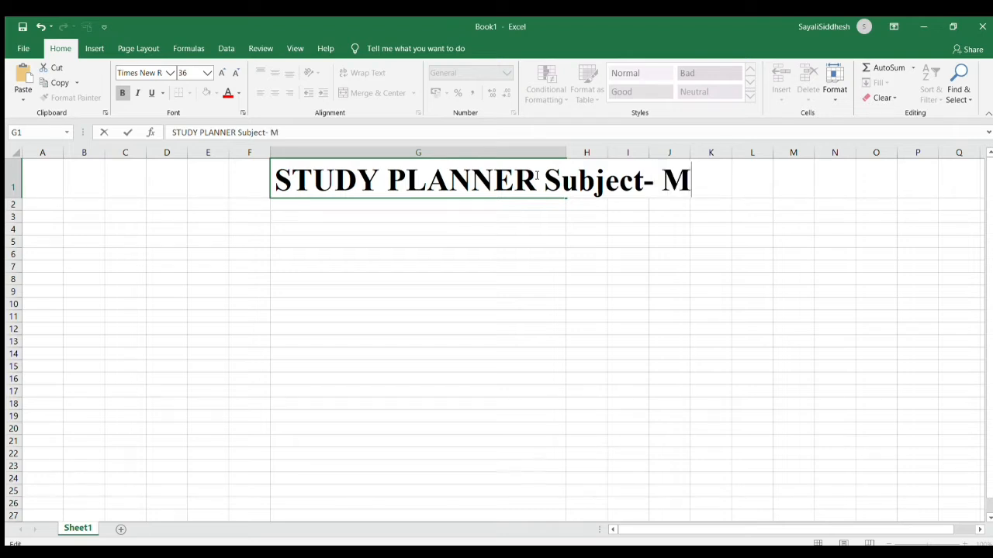
pyautogui.write('athematics')
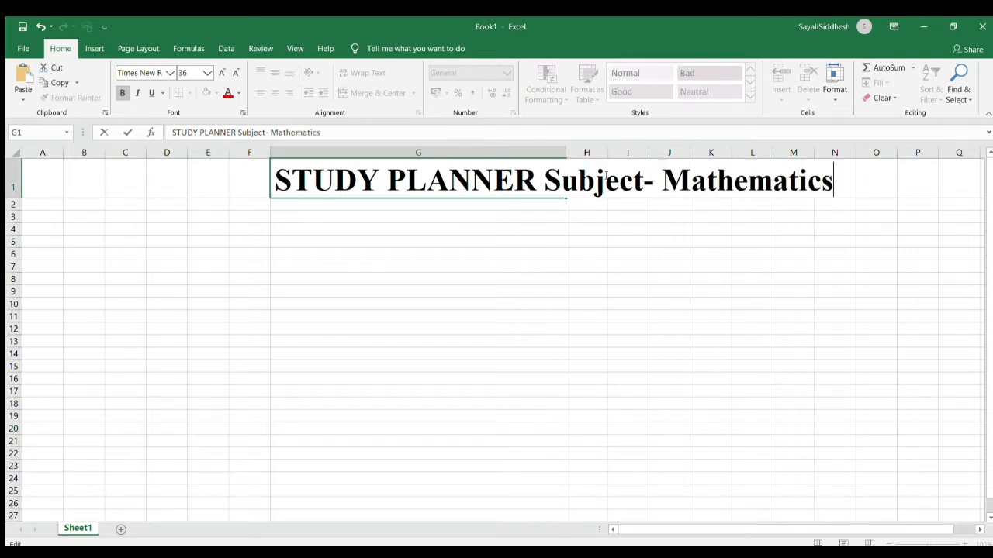
# - Reduce only the "Subject- Mathematics" part of the G1 title to font size 26
pyautogui.doubleClick(233, 133)
pyautogui.moveTo(236, 133); pyautogui.dragTo(324, 134)
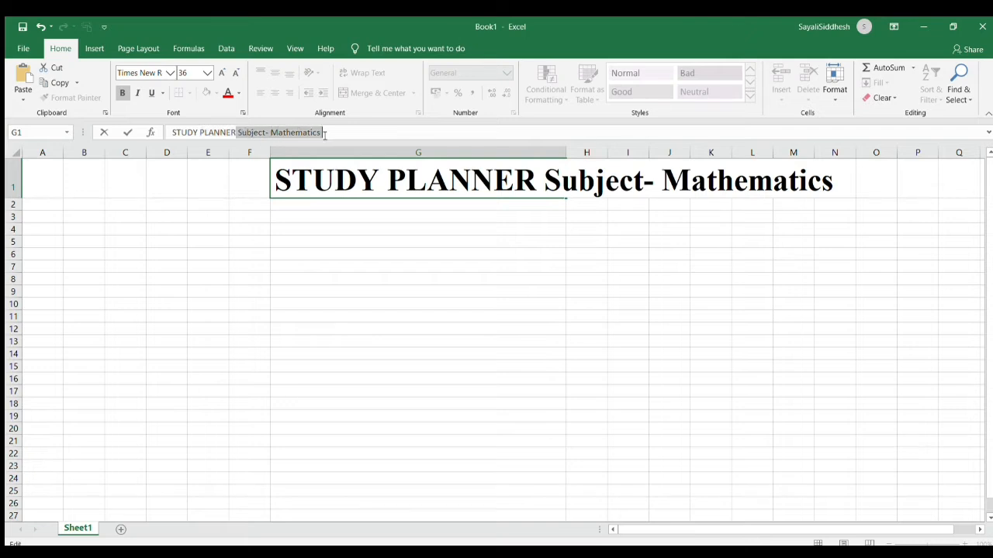
pyautogui.click(393, 92)
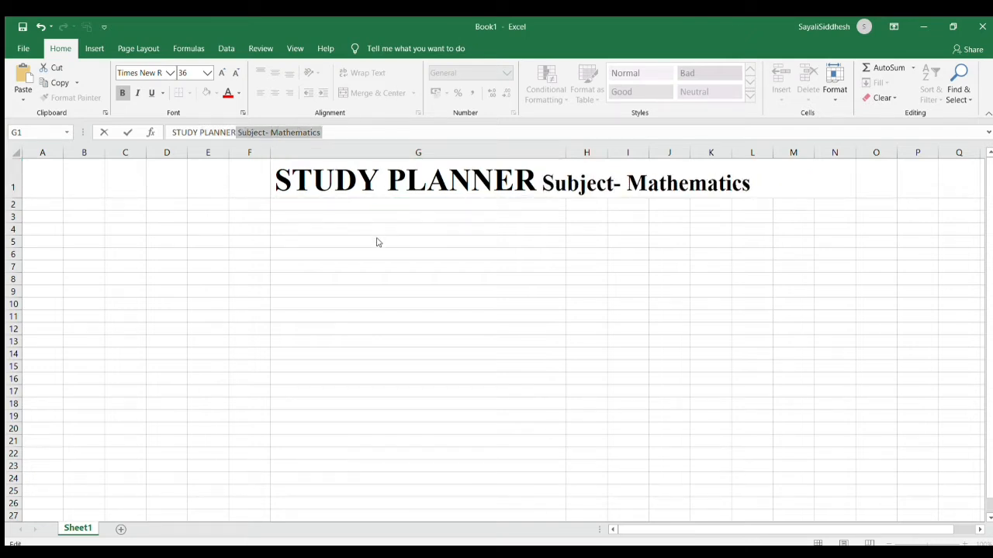
pyautogui.click(377, 242)
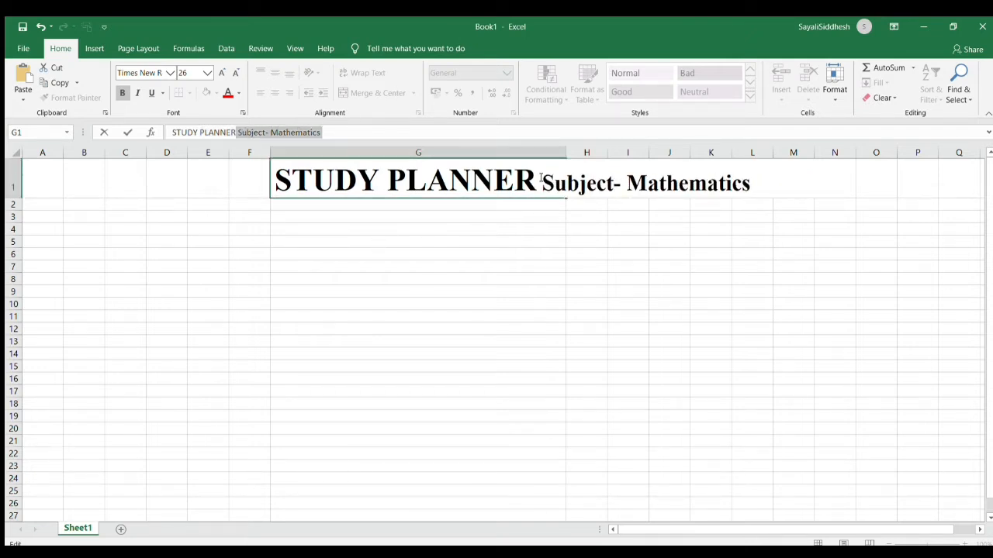
pyautogui.click(541, 178)
pyautogui.click(367, 202)
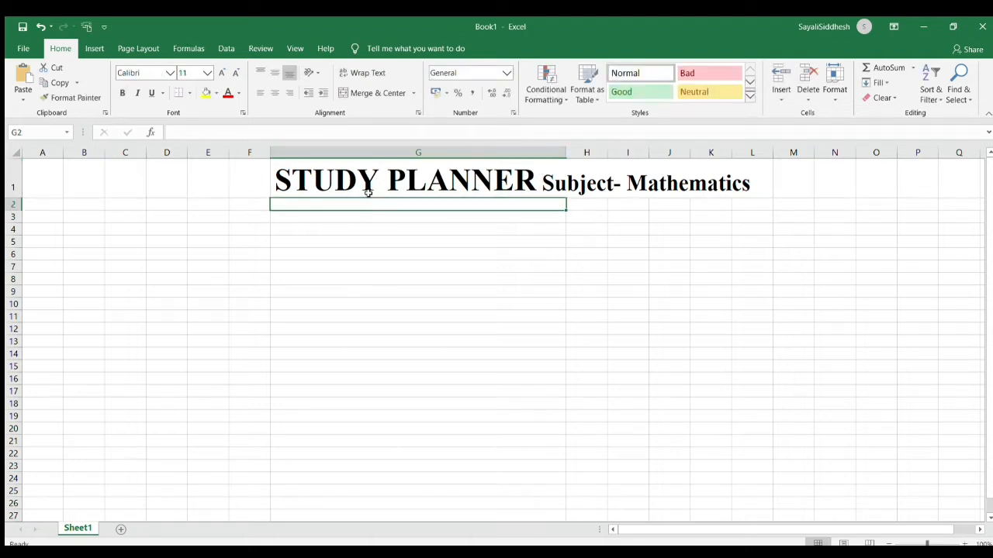
# - Wrap the title text in G1 and centre it horizontally
pyautogui.click(372, 184)
pyautogui.click(375, 71)
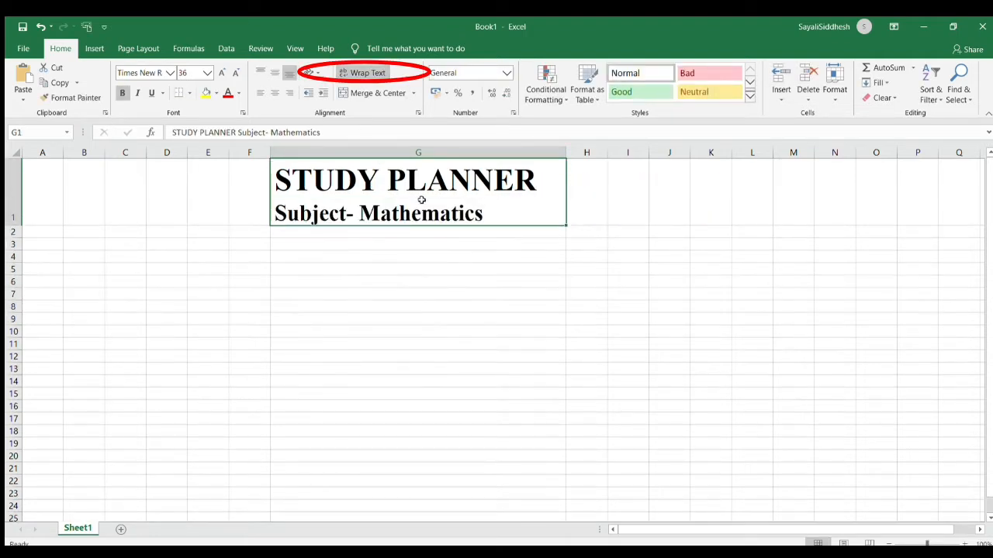
pyautogui.click(273, 93)
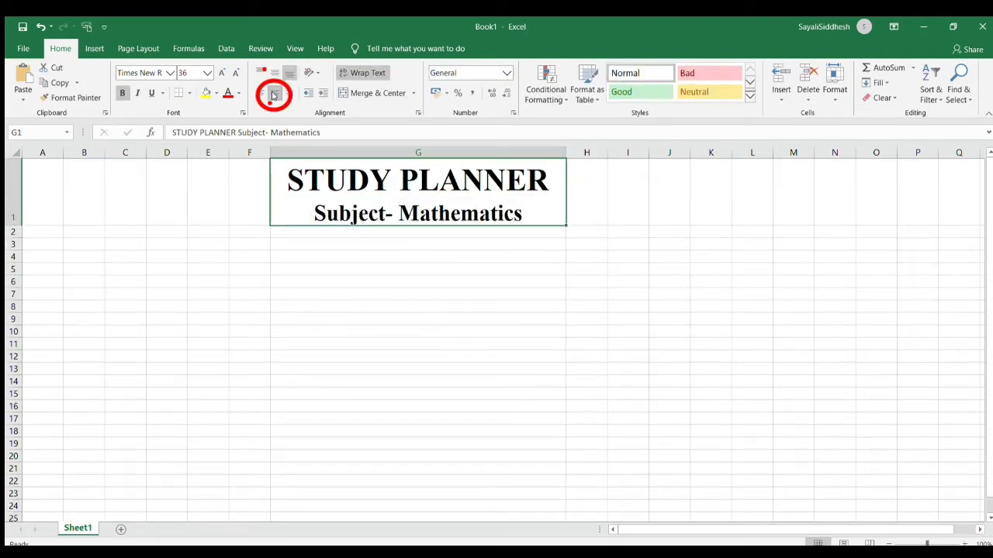
# - Enter the column headings "Sr.No.", "Chapter Name" and "Plan Date" in cells F3, G3 and H3
pyautogui.click(202, 246)
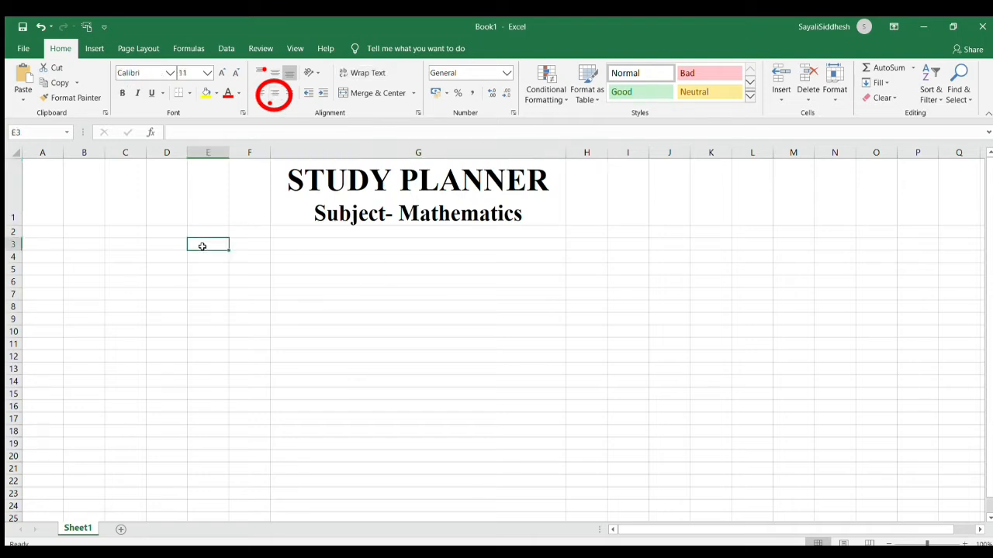
pyautogui.click(245, 244)
pyautogui.write('Sr.No.')
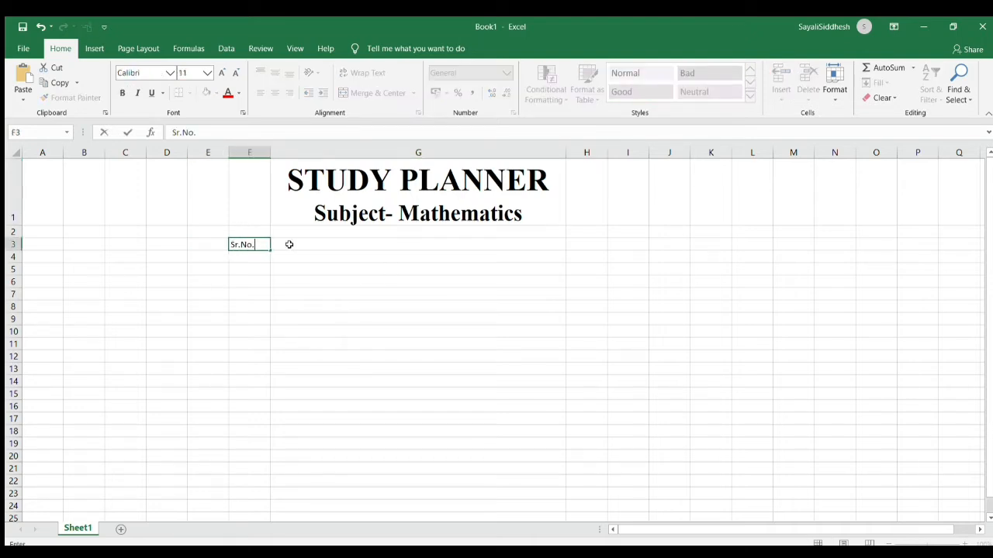
pyautogui.click(289, 245)
pyautogui.write('Chap')
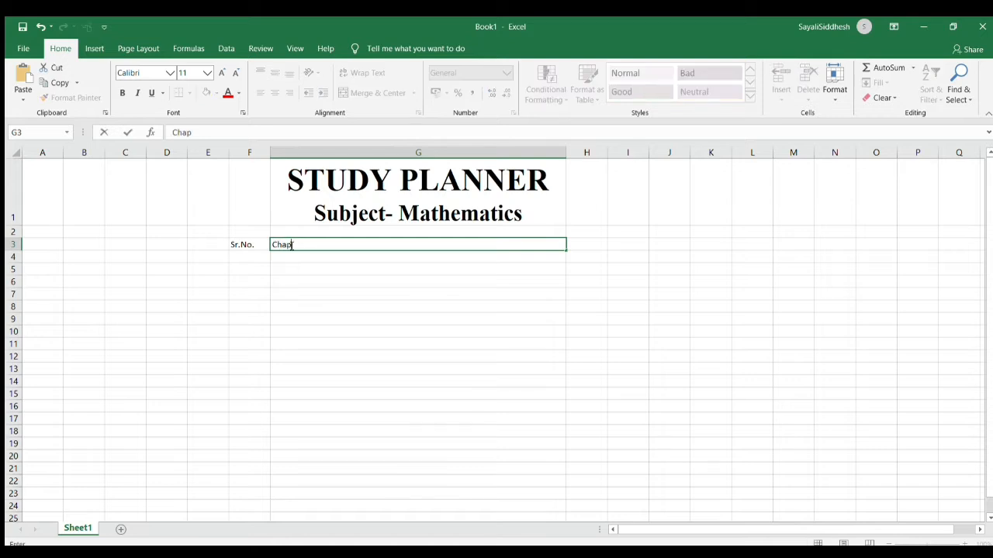
pyautogui.write('ter Name')
pyautogui.click(575, 245)
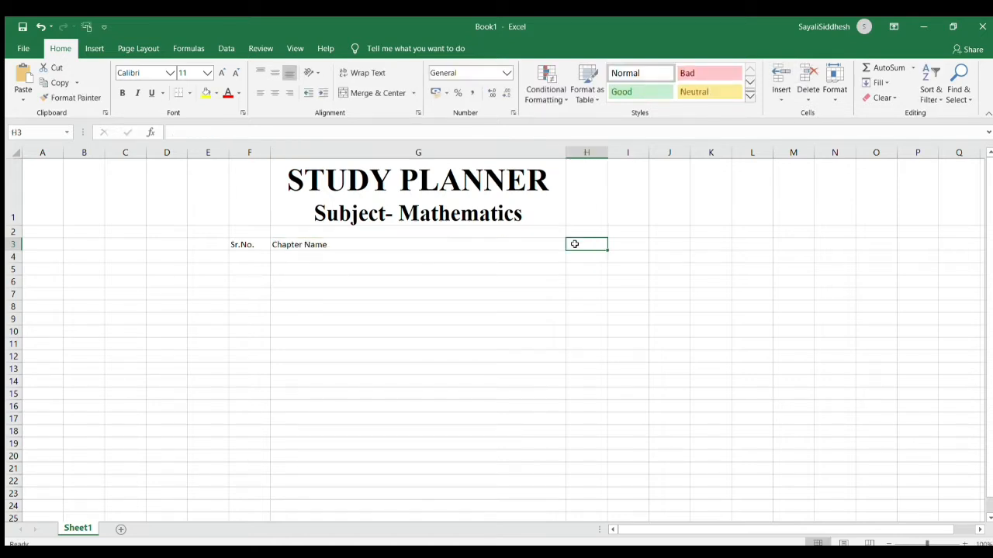
pyautogui.write('Plan Date')
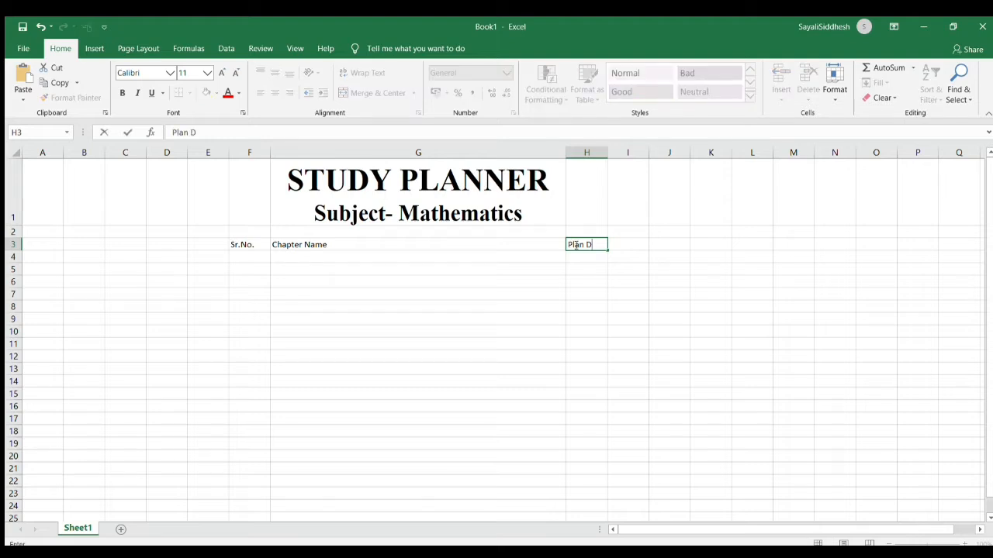
# - Enter the heading "Completition Date" in cell I3
pyautogui.click(621, 242)
pyautogui.write('Com')
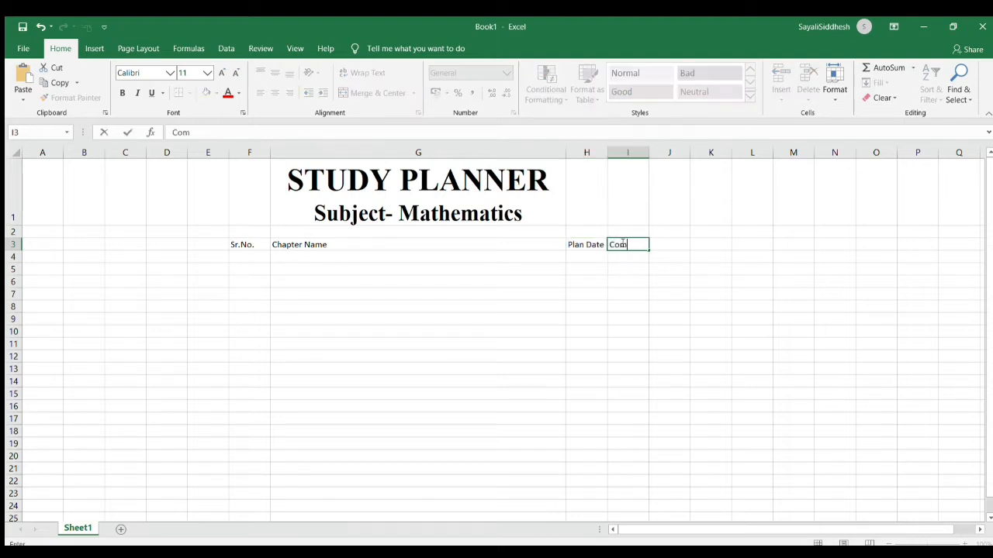
pyautogui.write('pletiy')
pyautogui.write('ion Date')
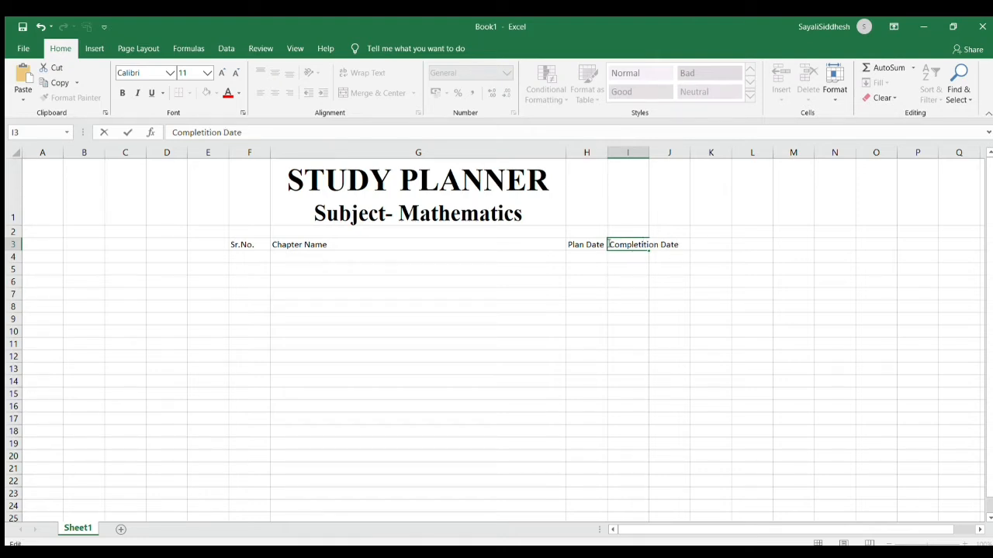
pyautogui.press('Return')
# - Wrap the heading text in I3 and widen column I so the word "Completition" fits on one line
pyautogui.click(613, 245)
pyautogui.click(377, 72)
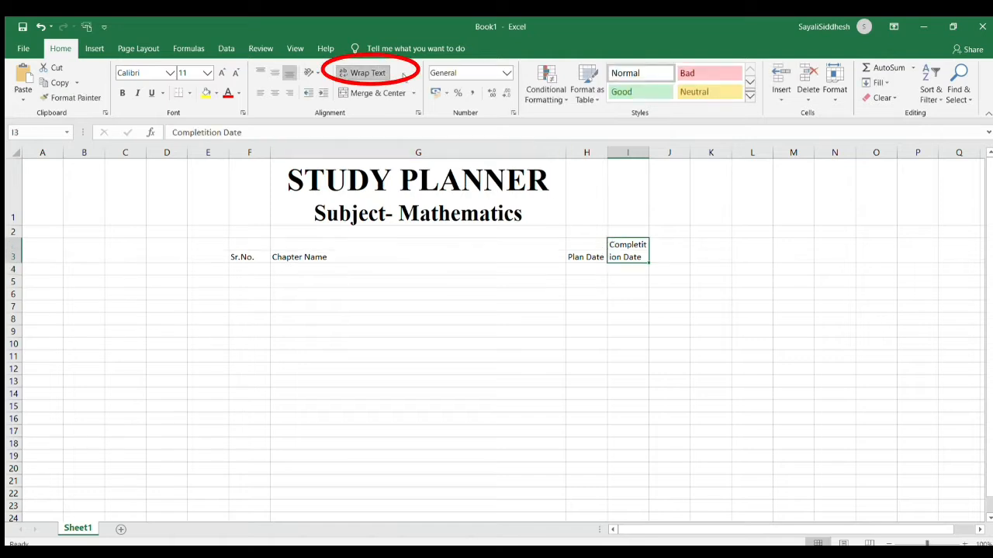
pyautogui.moveTo(649, 152); pyautogui.dragTo(660, 153)
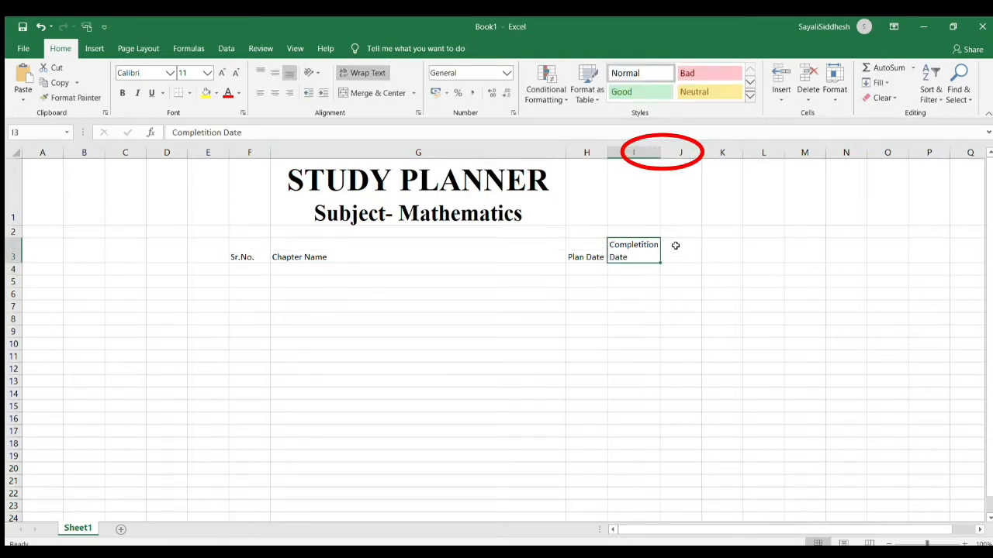
# - Enter the heading "Revision Date" in cell J3 and wrap its text
pyautogui.click(675, 245)
pyautogui.write('Revision Date')
pyautogui.click(692, 182)
pyautogui.click(685, 252)
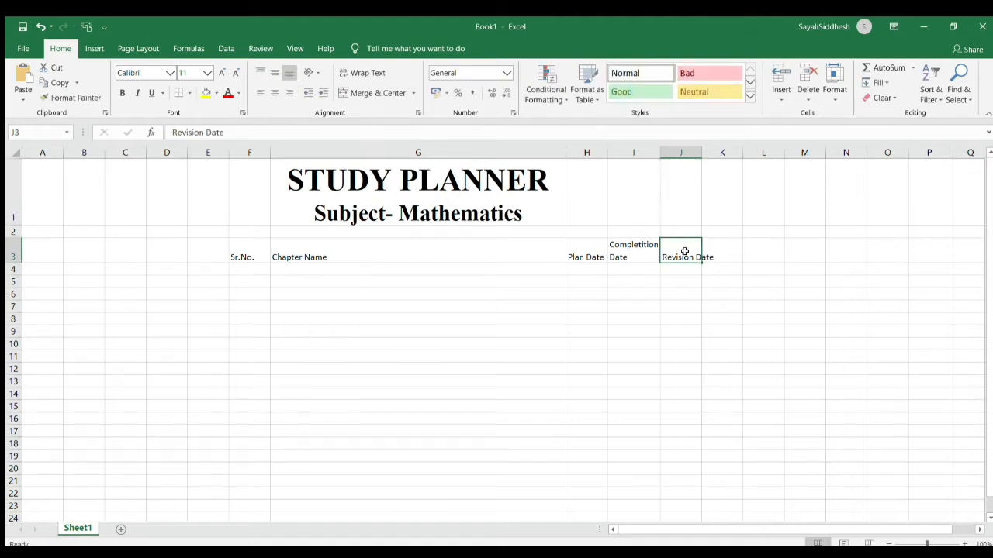
pyautogui.click(365, 73)
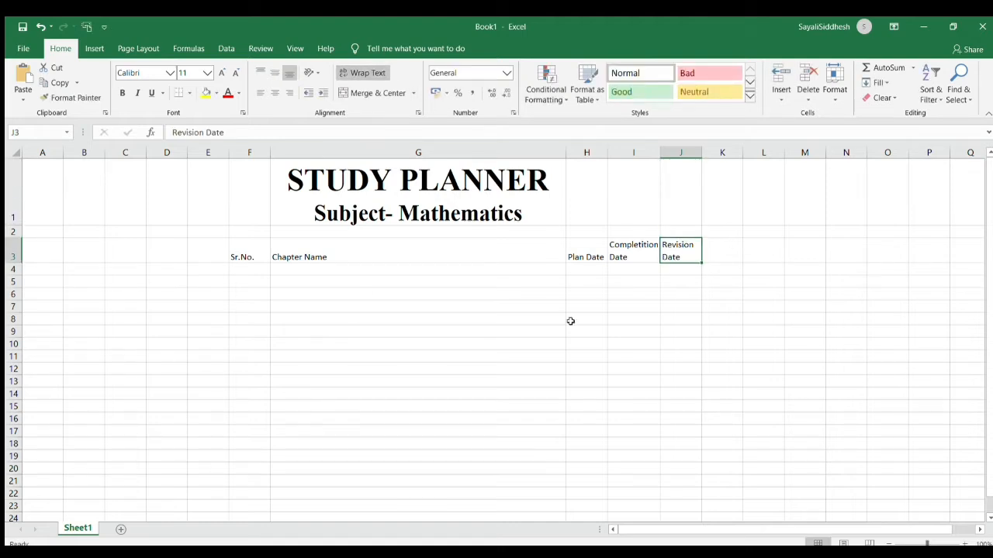
# - Increase the "Sr.No." heading in F3 to font size 20
pyautogui.click(240, 247)
pyautogui.doubleClick(231, 253)
pyautogui.moveTo(231, 253); pyautogui.dragTo(321, 257)
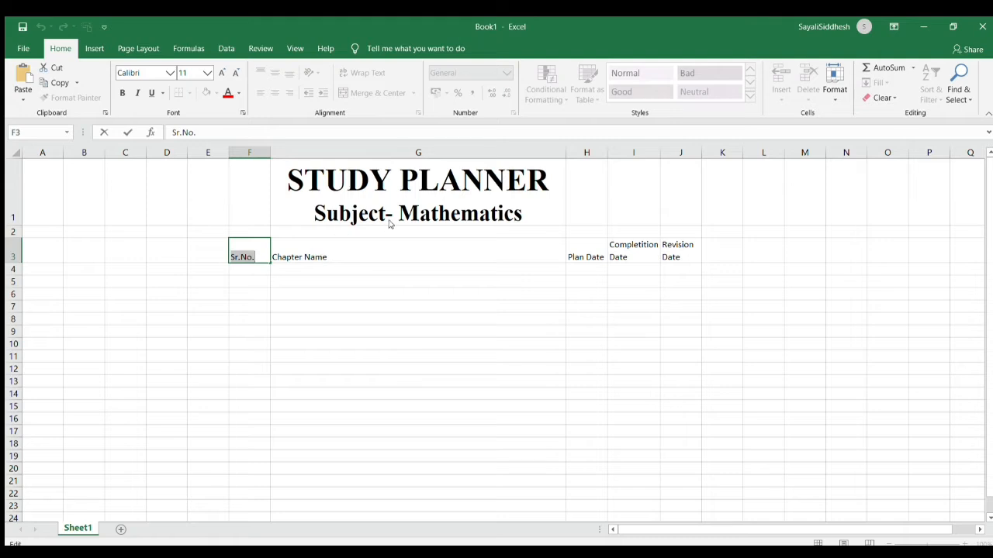
pyautogui.hotkey('ctrl', 'shift', '.')
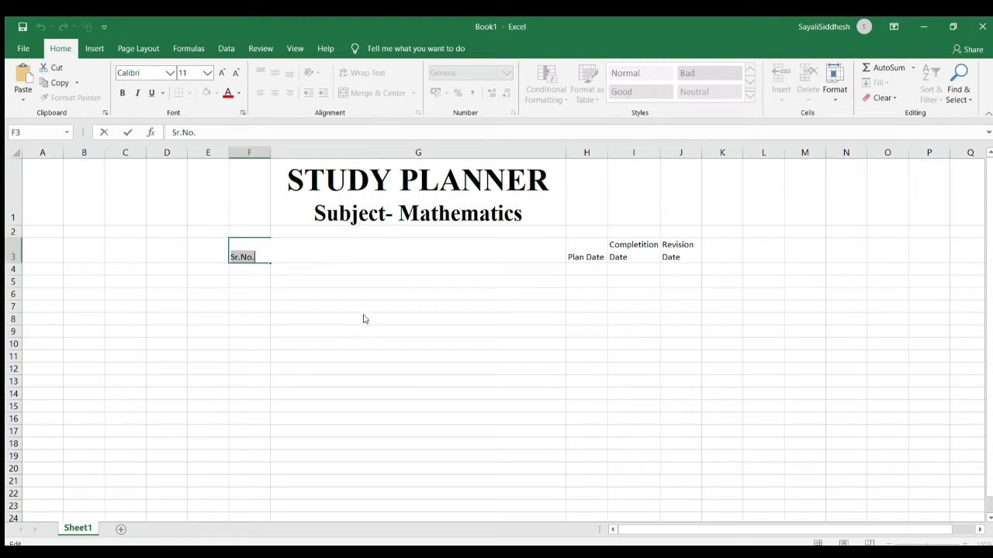
pyautogui.hotkey('ctrl', 'shift', '.')
pyautogui.click(370, 336)
pyautogui.click(311, 250)
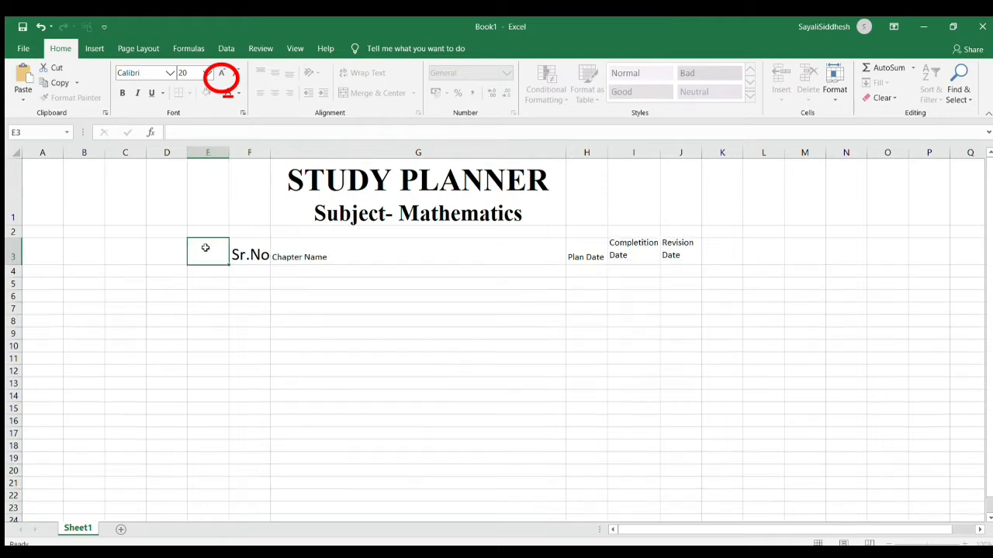
# - Increase the "Chapter Name" heading in G3 to font size 20
pyautogui.click(288, 257)
pyautogui.doubleClick(273, 257)
pyautogui.moveTo(273, 257); pyautogui.dragTo(402, 223)
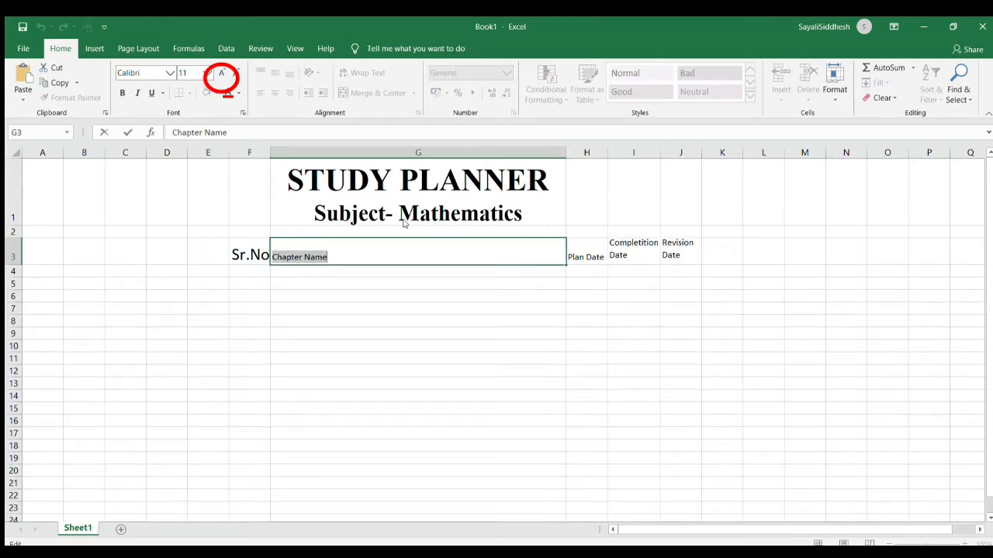
pyautogui.hotkey('ctrl', 'shift', '.')
pyautogui.hotkey('ctrl', 'shift', '.')
pyautogui.hotkey('ctrl', 'shift', '.')
pyautogui.hotkey('ctrl', 'shift', '.')
pyautogui.hotkey('ctrl', 'shift', '.')
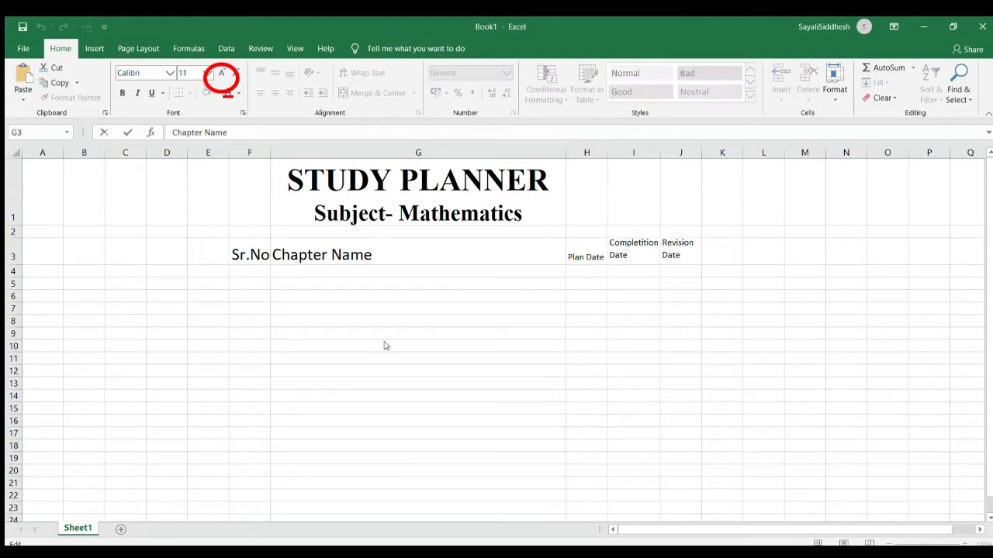
# - Increase the "Plan Date" heading in H3 to font size 20 and wrap its text
pyautogui.click(583, 254)
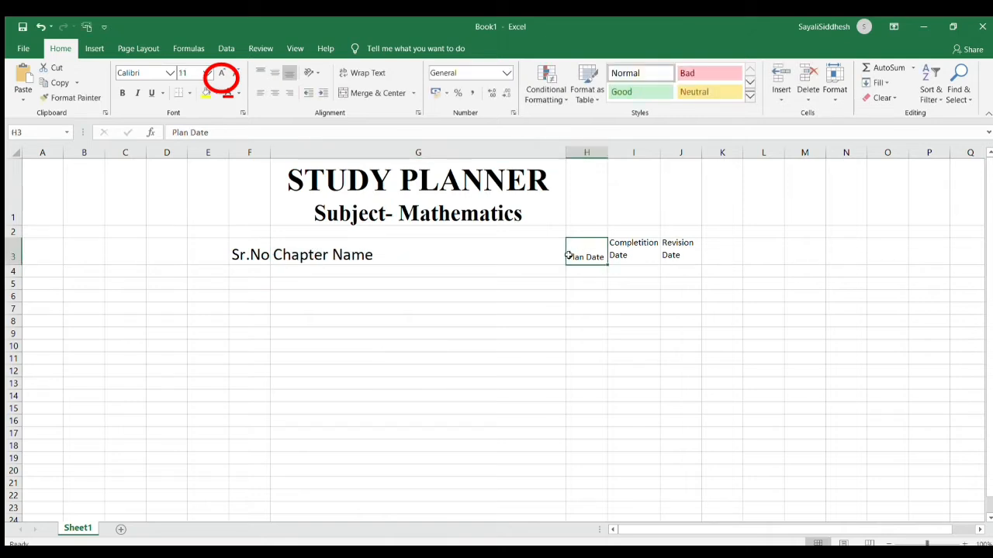
pyautogui.doubleClick(569, 256)
pyautogui.moveTo(569, 257); pyautogui.dragTo(672, 222)
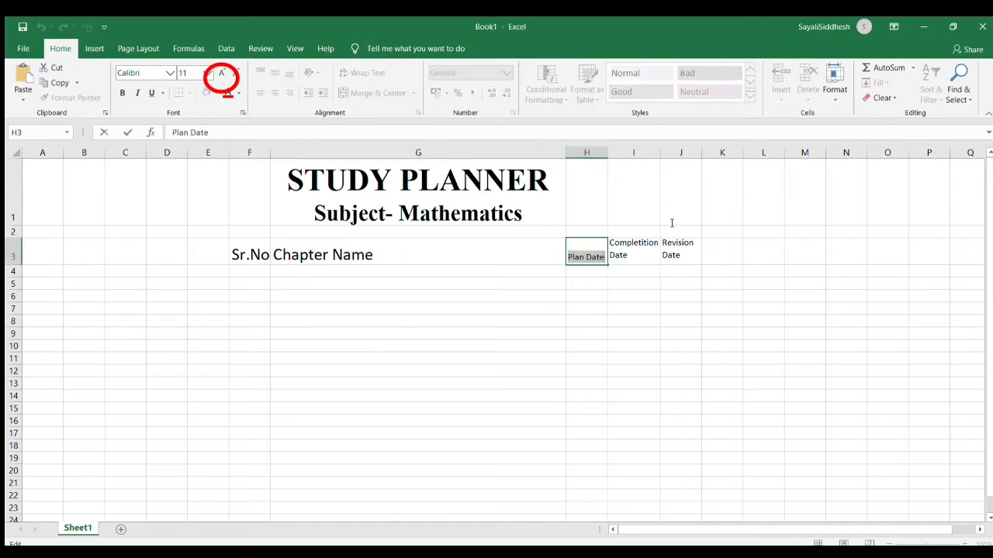
pyautogui.click(660, 336)
pyautogui.click(578, 253)
pyautogui.click(474, 246)
pyautogui.click(587, 253)
pyautogui.click(363, 72)
# - Increase the "Completition Date" heading in I3 to font size 20 and widen column I so "Completition" fits on one line
pyautogui.click(634, 266)
pyautogui.doubleClick(608, 261)
pyautogui.doubleClick(611, 260)
pyautogui.moveTo(609, 261); pyautogui.dragTo(639, 277)
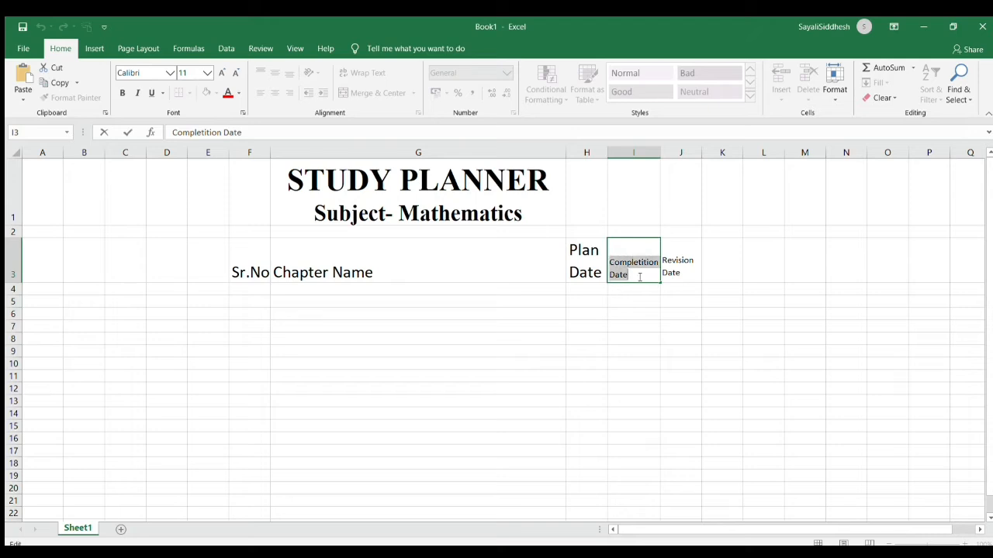
pyautogui.click(717, 241)
pyautogui.click(692, 349)
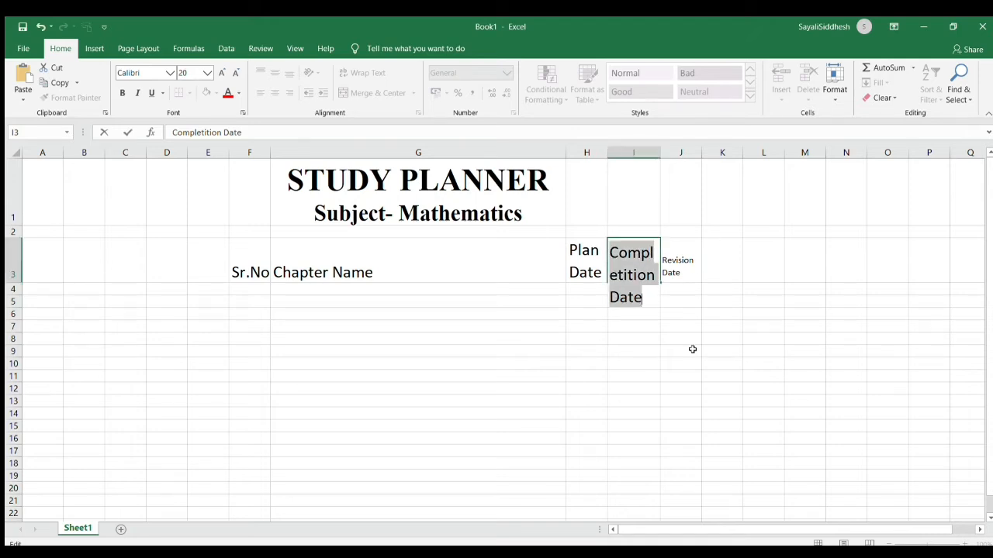
pyautogui.click(683, 282)
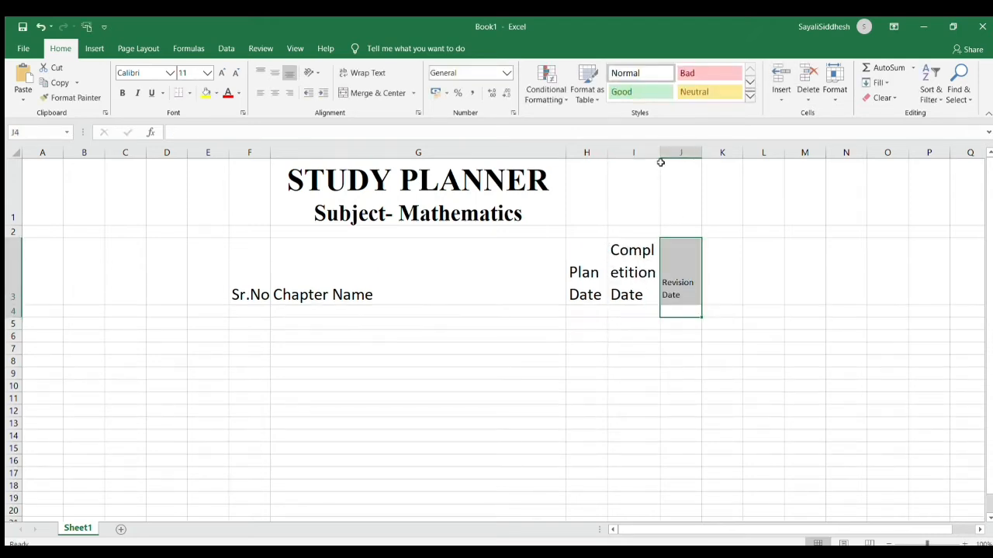
pyautogui.click(661, 167)
pyautogui.moveTo(659, 159); pyautogui.dragTo(709, 158)
# - Increase the "Revision Date" heading in J3 to font size 20 and widen column J so "Revision" fits on one line
pyautogui.doubleClick(726, 285)
pyautogui.moveTo(713, 285); pyautogui.dragTo(730, 297)
pyautogui.click(803, 254)
pyautogui.click(729, 314)
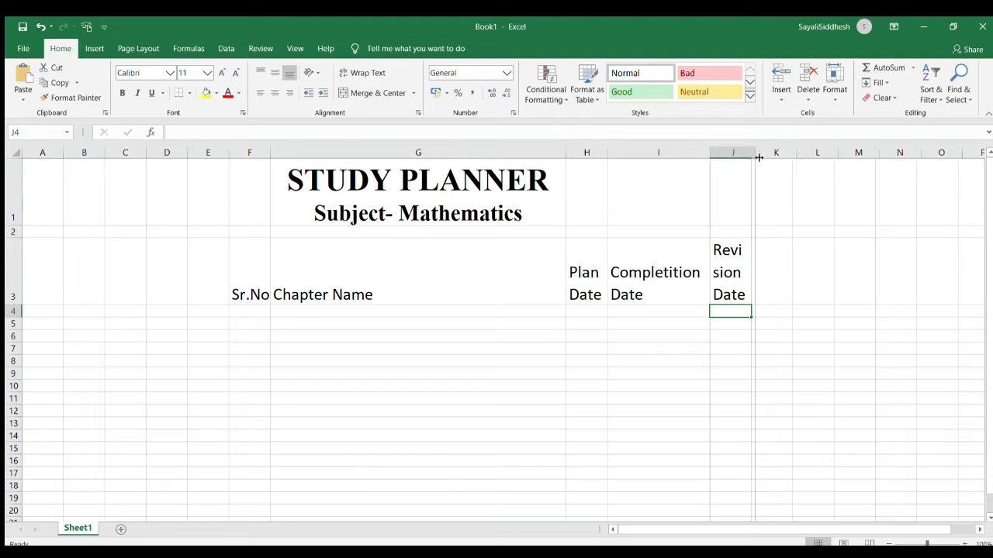
pyautogui.moveTo(749, 158); pyautogui.dragTo(775, 159)
# - Center the column headings in F3:J3 both horizontally and vertically
pyautogui.click(237, 288)
pyautogui.click(188, 288)
pyautogui.click(235, 284)
pyautogui.moveTo(235, 284); pyautogui.dragTo(744, 284)
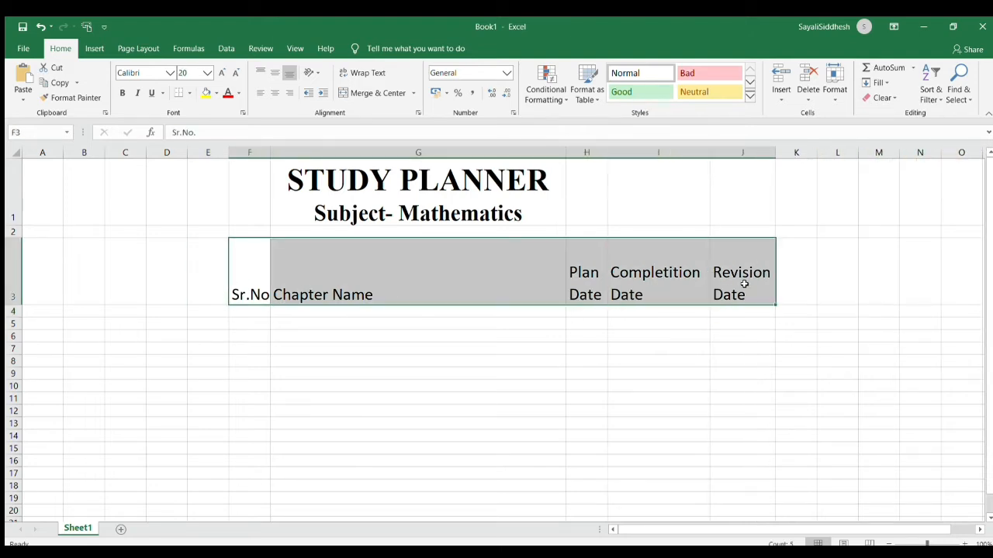
pyautogui.click(274, 92)
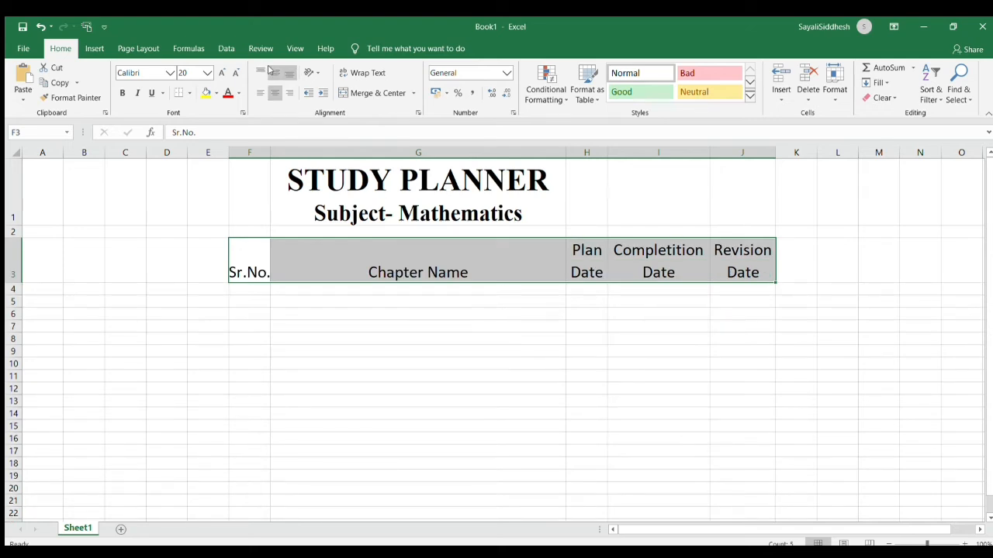
pyautogui.click(275, 73)
pyautogui.click(211, 289)
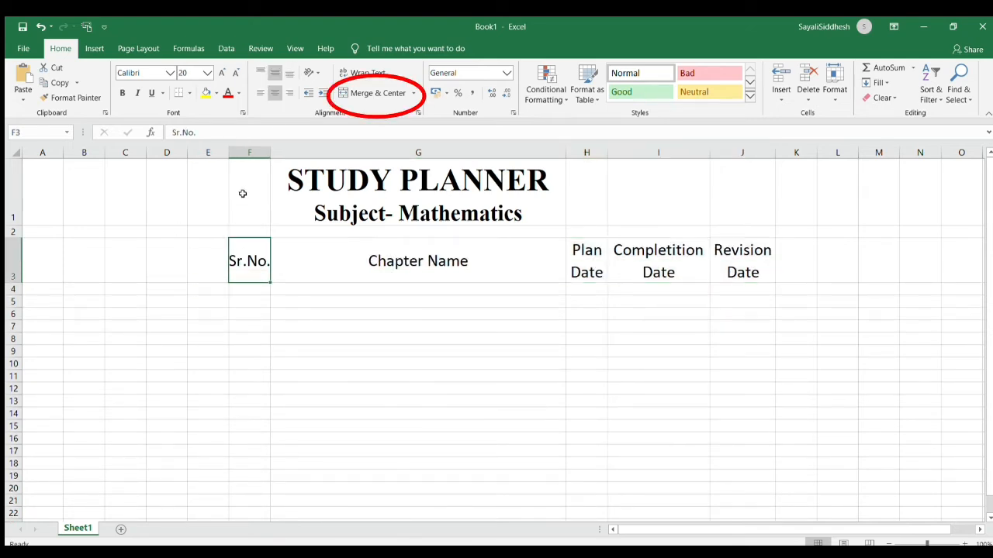
# - Merge and center the planner title across F1:J1
pyautogui.moveTo(241, 193); pyautogui.dragTo(287, 208)
pyautogui.moveTo(523, 209); pyautogui.dragTo(744, 217)
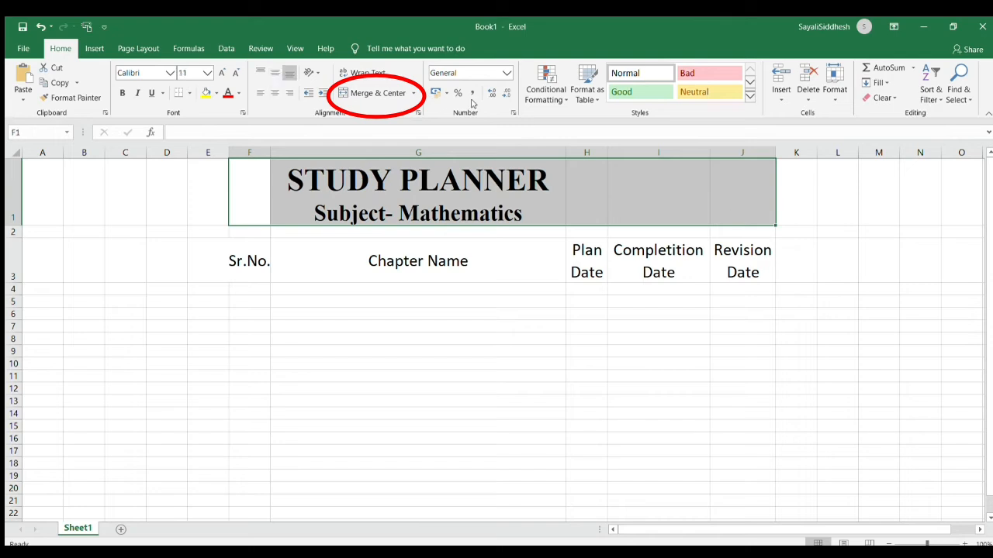
pyautogui.click(395, 96)
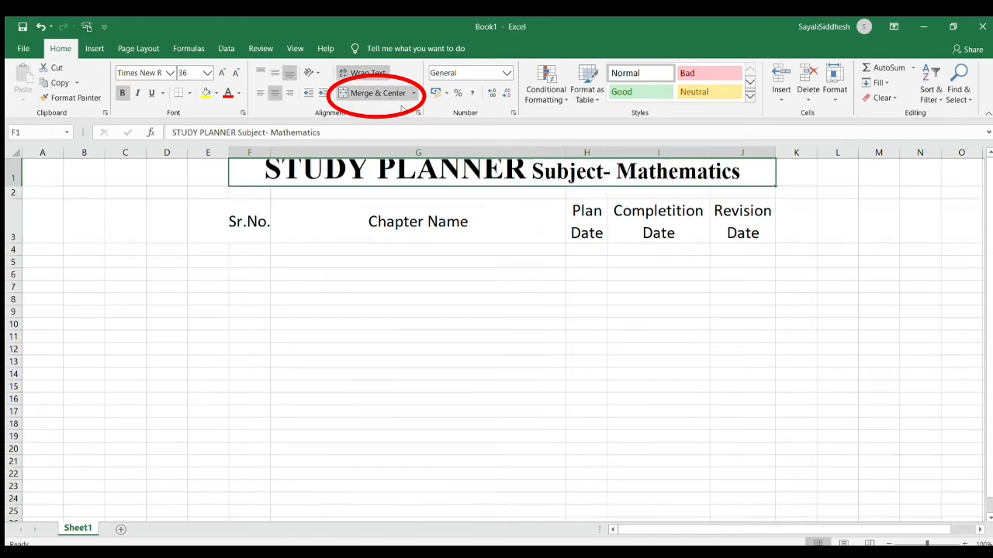
# - Move "Subject- Mathematics" onto a second line below "STUDY PLANNER" in the merged title cell and make row 1 tall enough for both lines
pyautogui.doubleClick(529, 175)
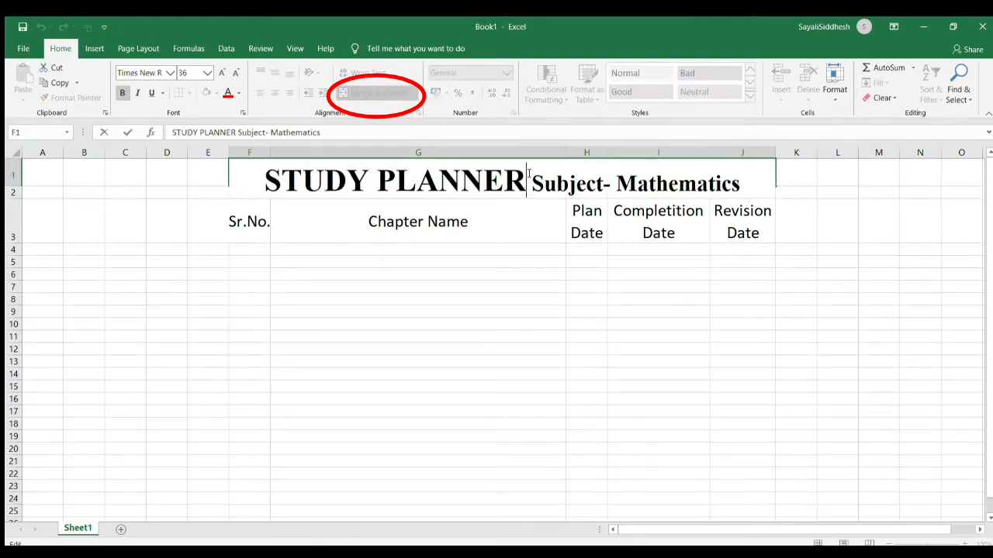
pyautogui.click(214, 230)
pyautogui.click(376, 177)
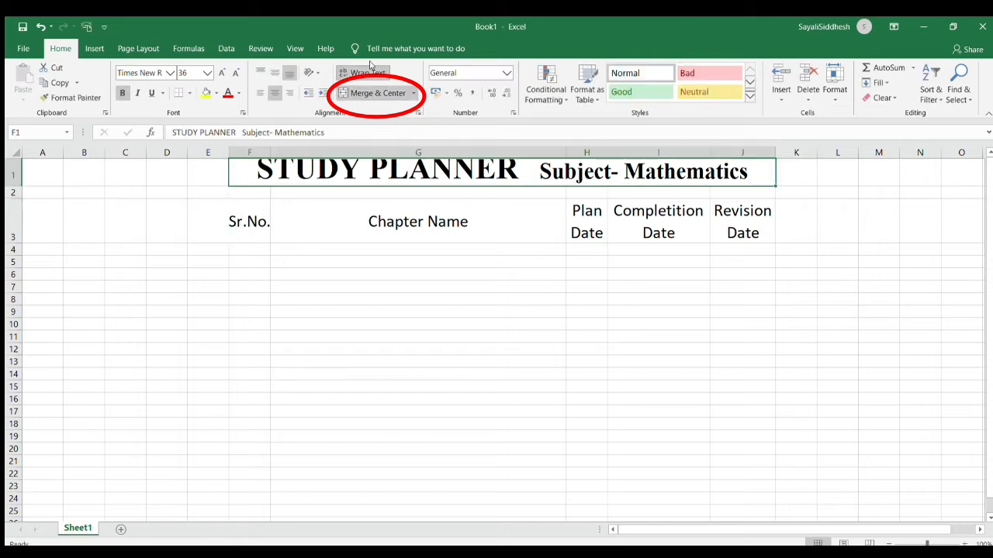
pyautogui.doubleClick(539, 172)
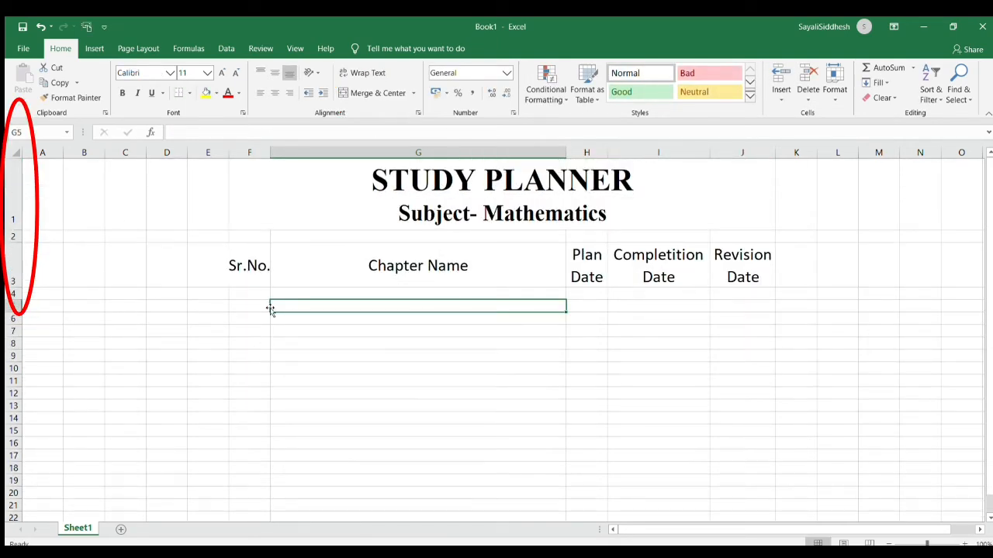
# - Enter serial number 1 in F4 and the chapter name "Sets" in G4
pyautogui.click(256, 294)
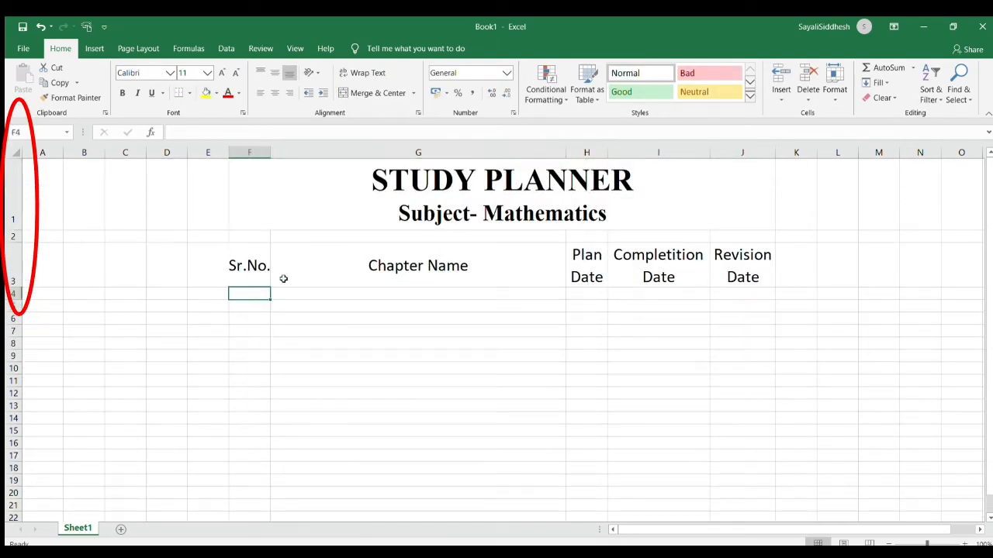
pyautogui.click(236, 266)
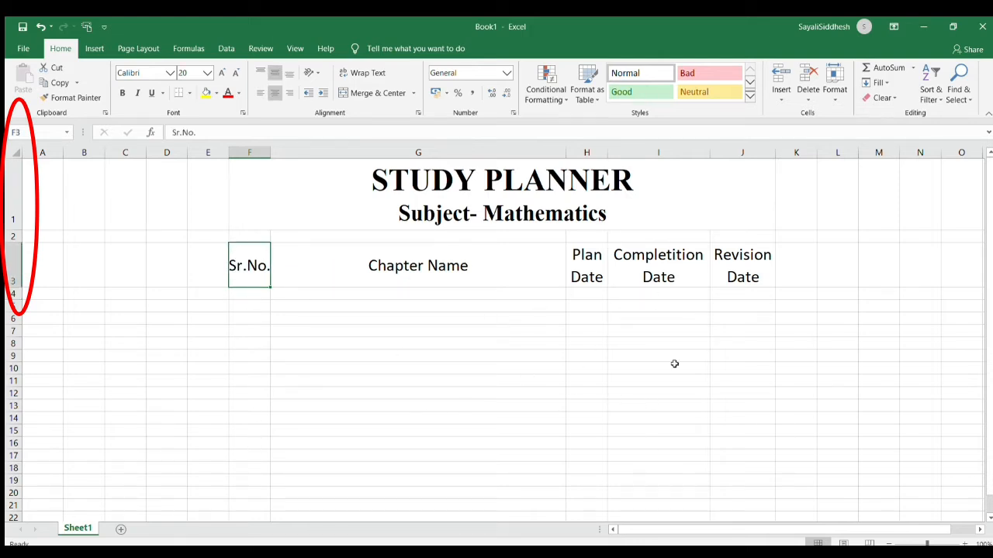
pyautogui.click(242, 292)
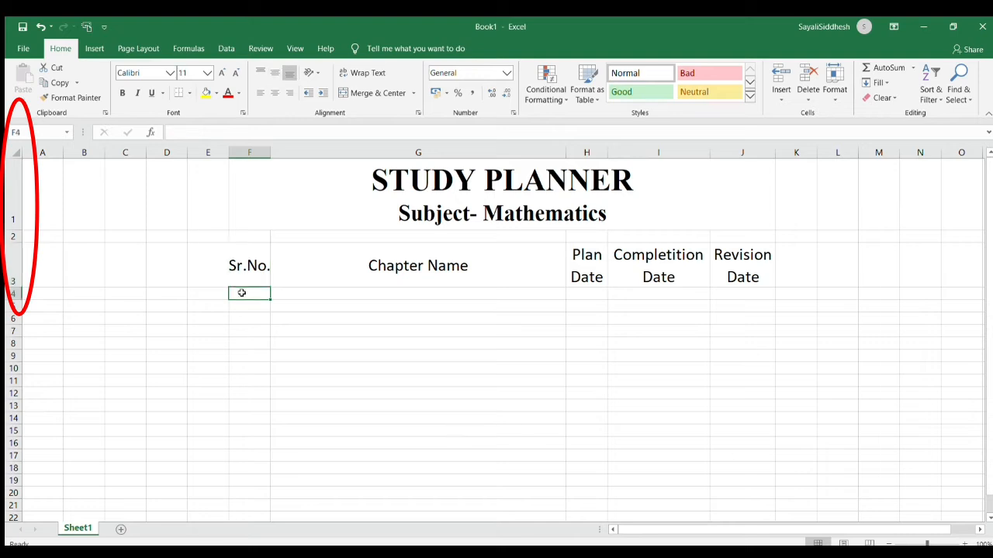
pyautogui.write('1')
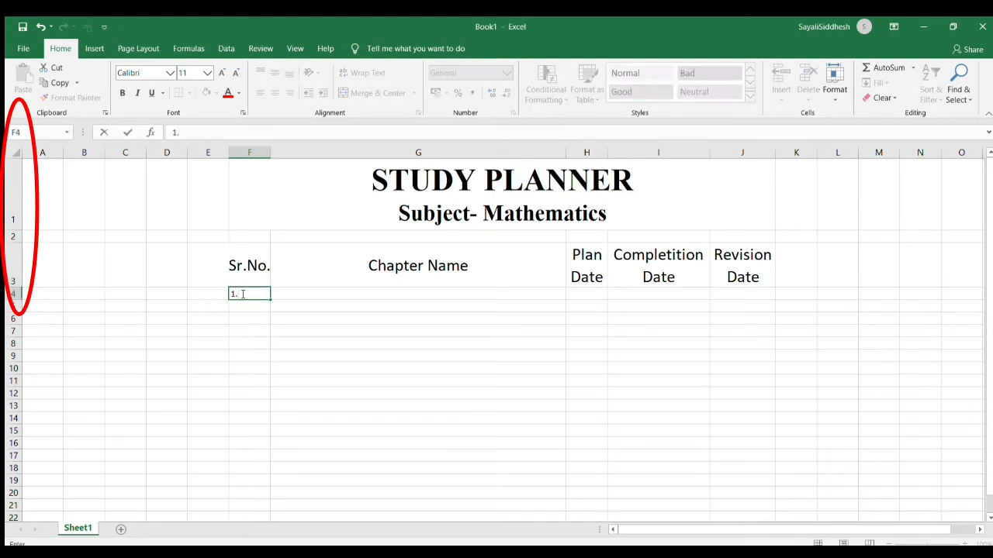
pyautogui.write('.')
pyautogui.click(295, 297)
pyautogui.write('Sets')
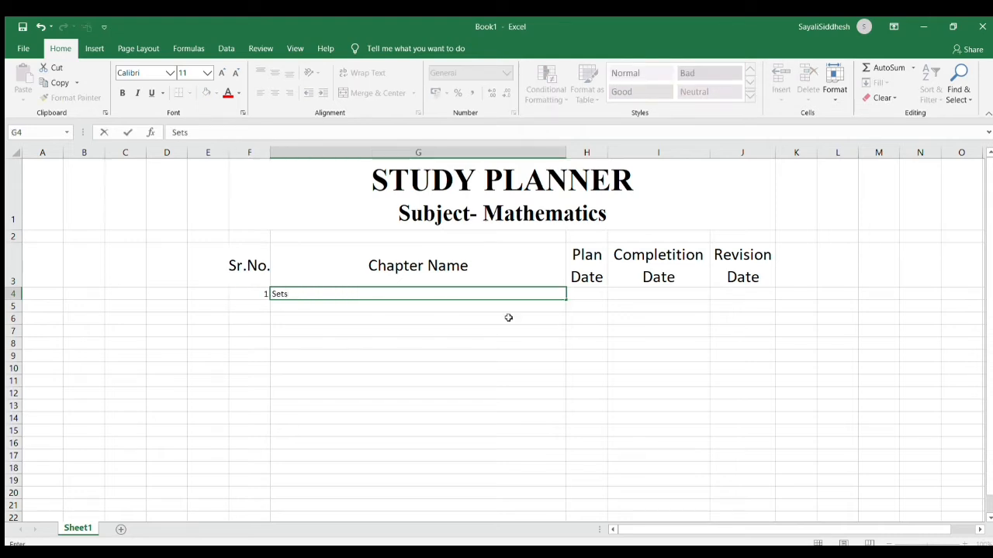
# - Enter serial number 2 in F5 and the chapter name "Real Numbers" in G5
pyautogui.click(258, 305)
pyautogui.write('2')
pyautogui.click(282, 308)
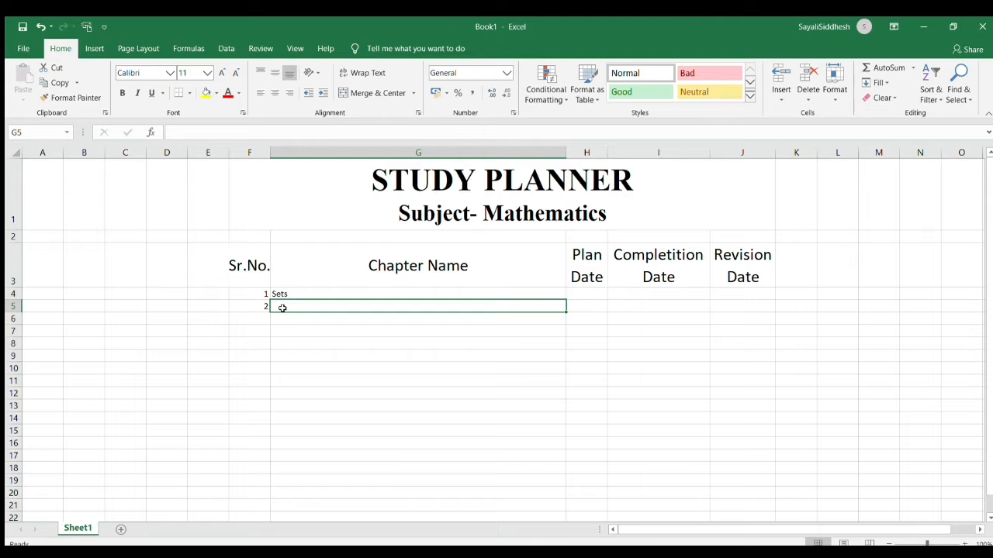
pyautogui.write('Real Numbers')
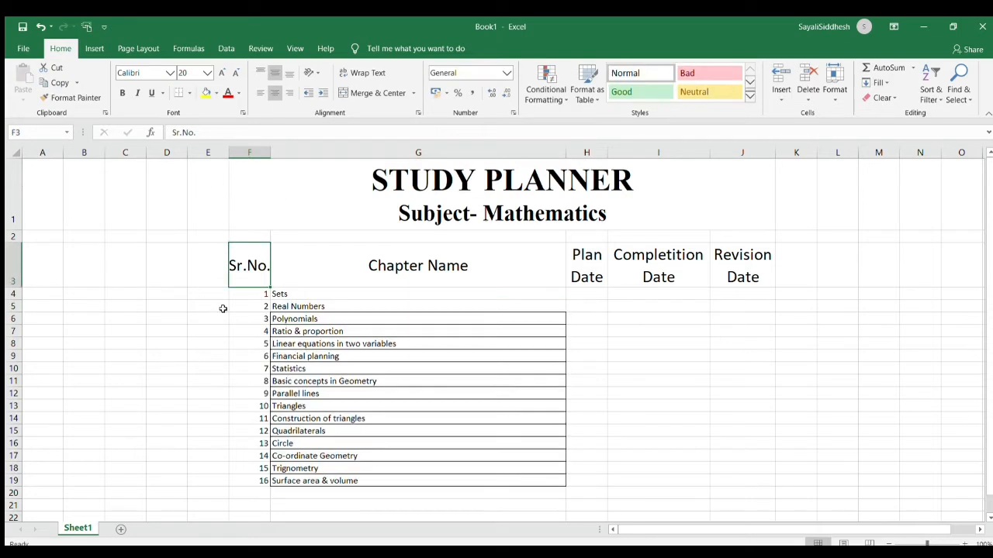
# - Apply All Borders to the planner table in F3:J19
pyautogui.moveTo(247, 263); pyautogui.dragTo(757, 479)
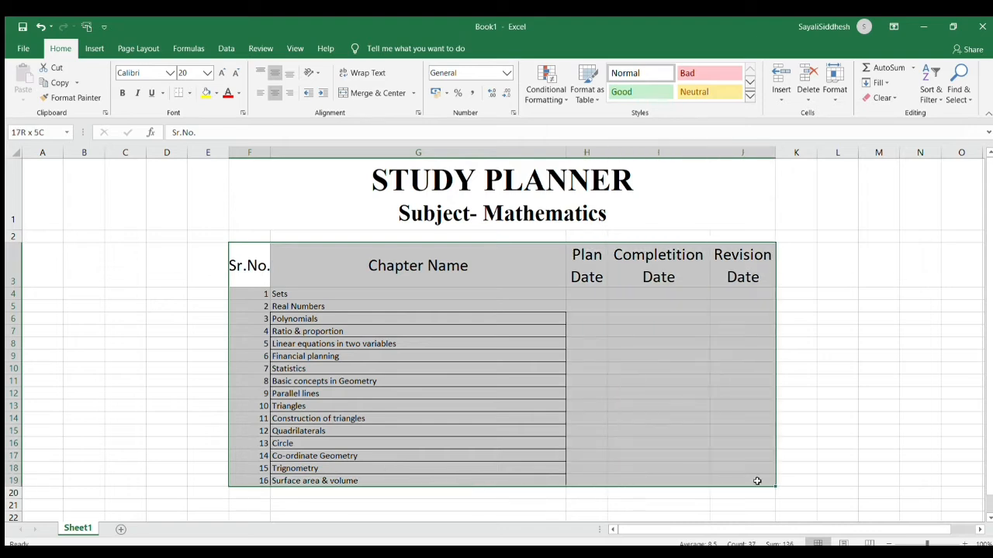
pyautogui.click(185, 91)
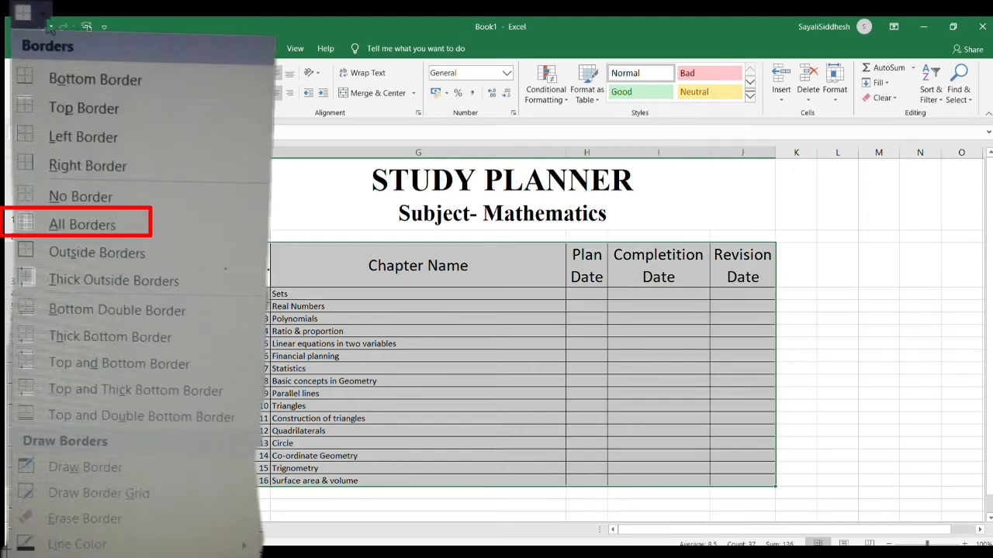
pyautogui.click(167, 343)
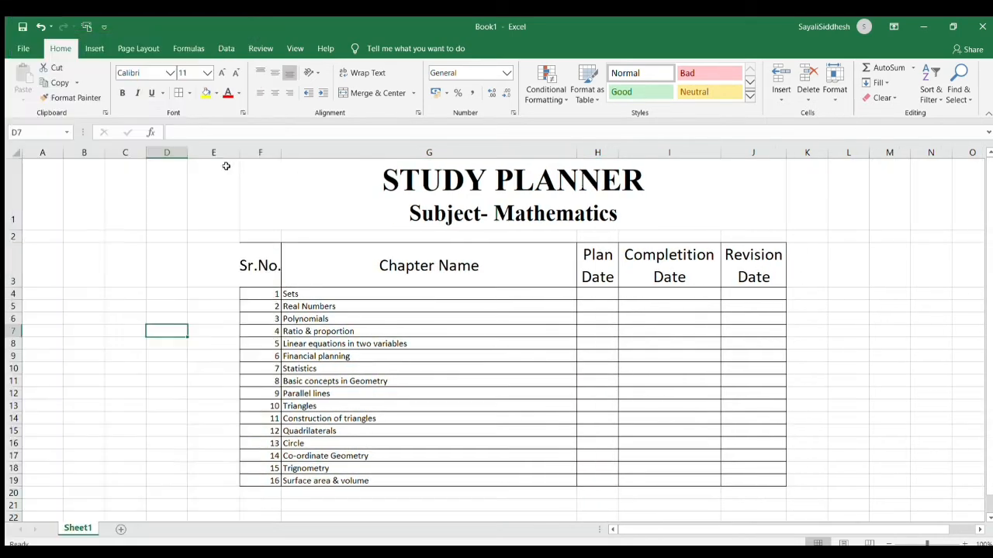
# - AutoFit the width of column F to the "Sr.No." heading
pyautogui.doubleClick(282, 155)
pyautogui.click(195, 213)
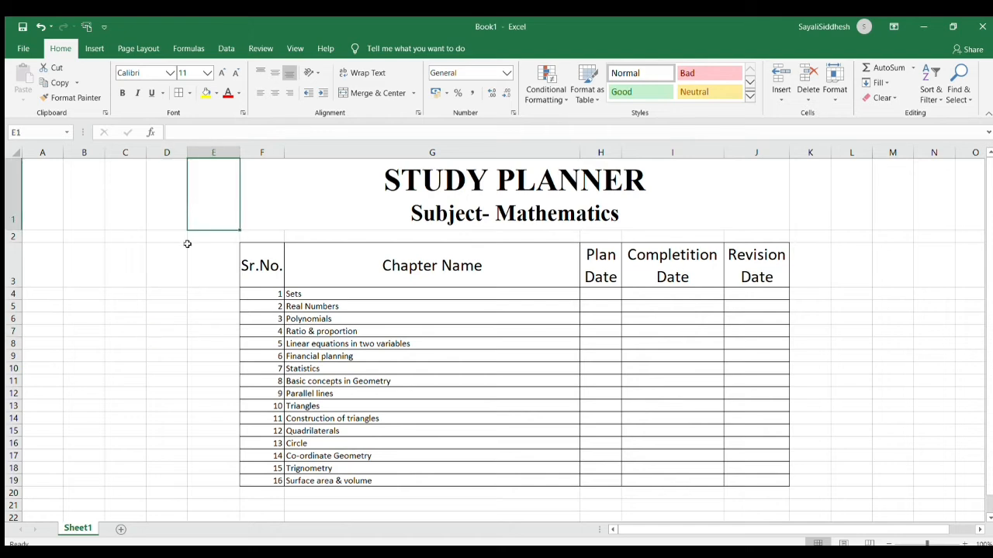
# - Center the serial numbers in F4:F19 horizontally
pyautogui.click(264, 291)
pyautogui.moveTo(264, 294); pyautogui.dragTo(252, 478)
pyautogui.click(275, 92)
pyautogui.click(200, 267)
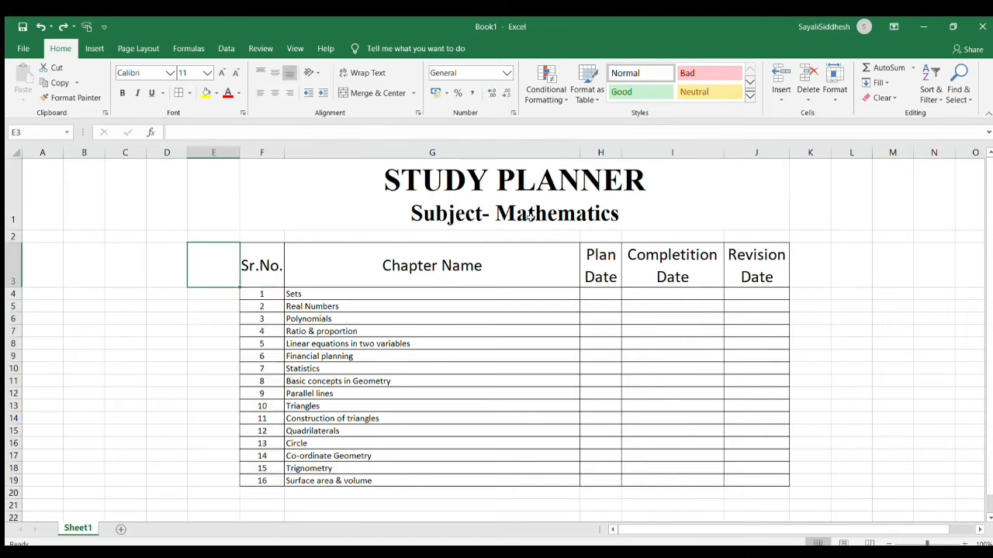
# - Fill the merged title cell F1:J1 with bright cyan from the standard colors
pyautogui.click(376, 186)
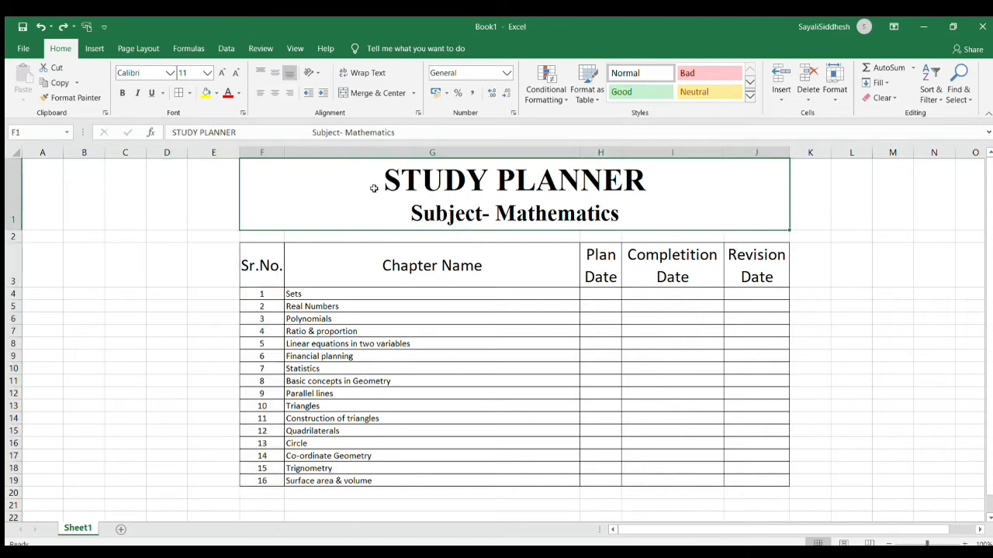
pyautogui.click(229, 221)
pyautogui.click(281, 206)
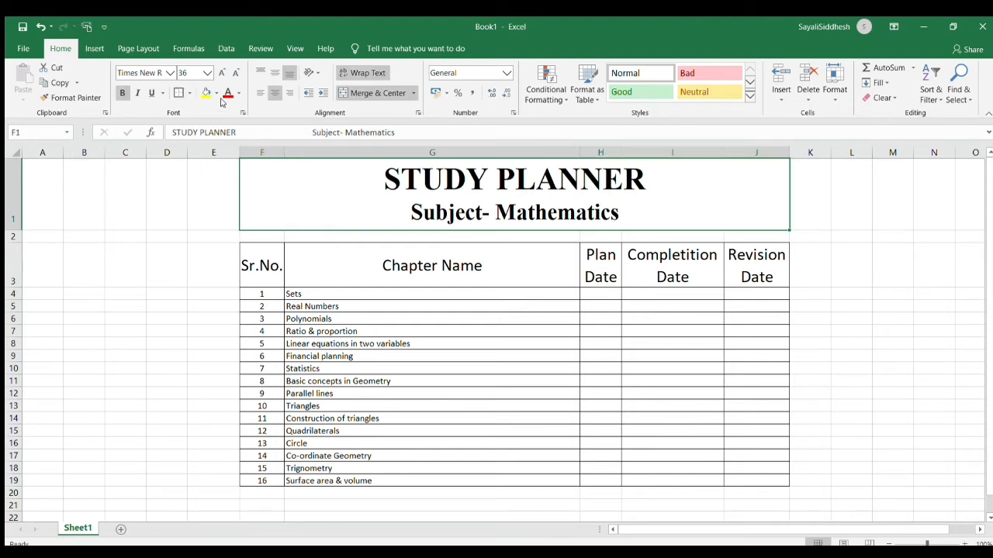
pyautogui.click(216, 93)
pyautogui.click(211, 220)
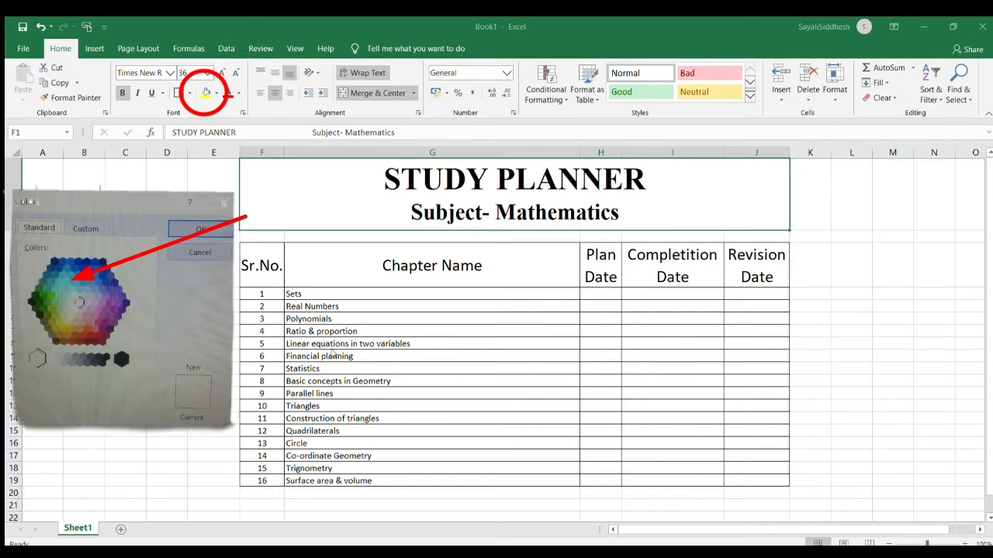
pyautogui.click(473, 302)
# - Fill the "Sr.No." heading in F3 with yellow from the standard colors
pyautogui.click(263, 265)
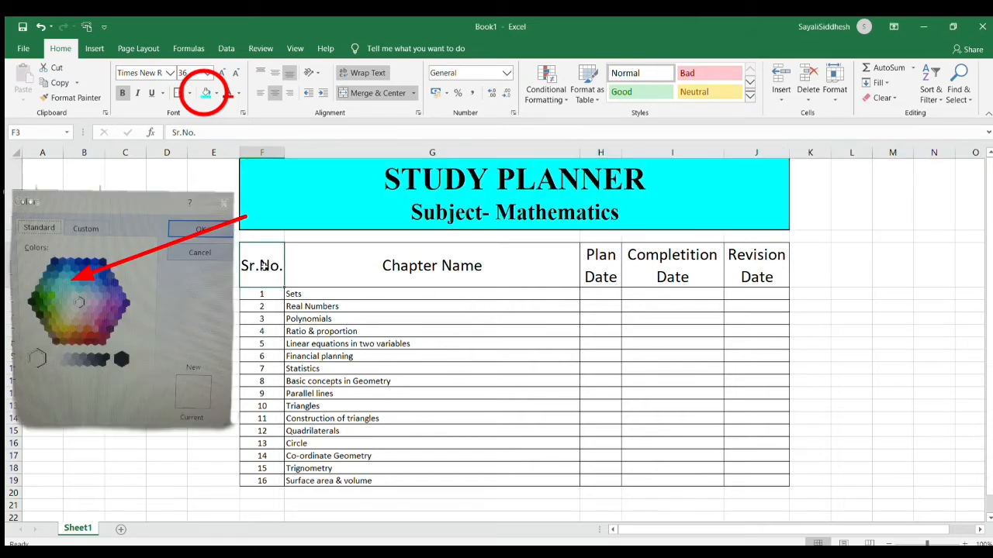
pyautogui.click(360, 281)
pyautogui.click(266, 277)
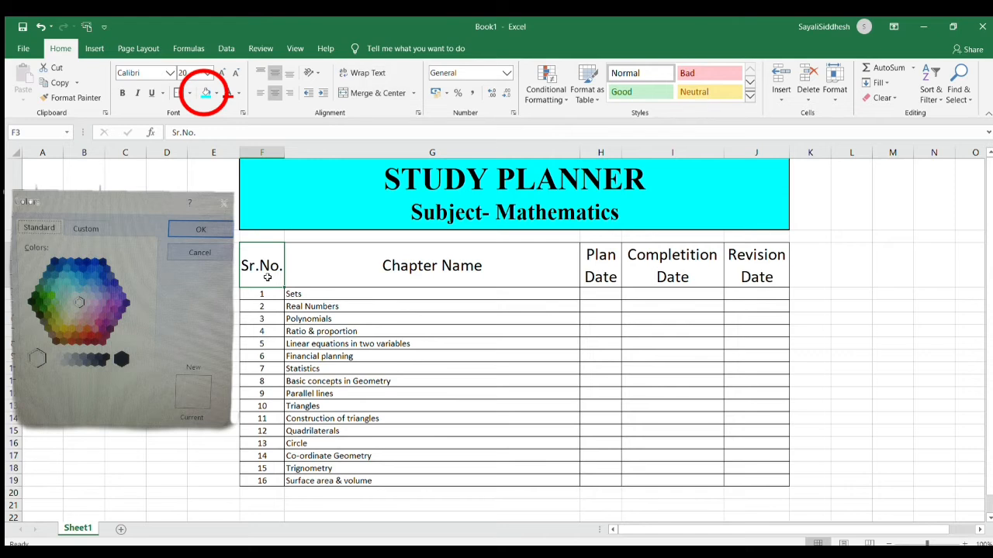
pyautogui.click(206, 92)
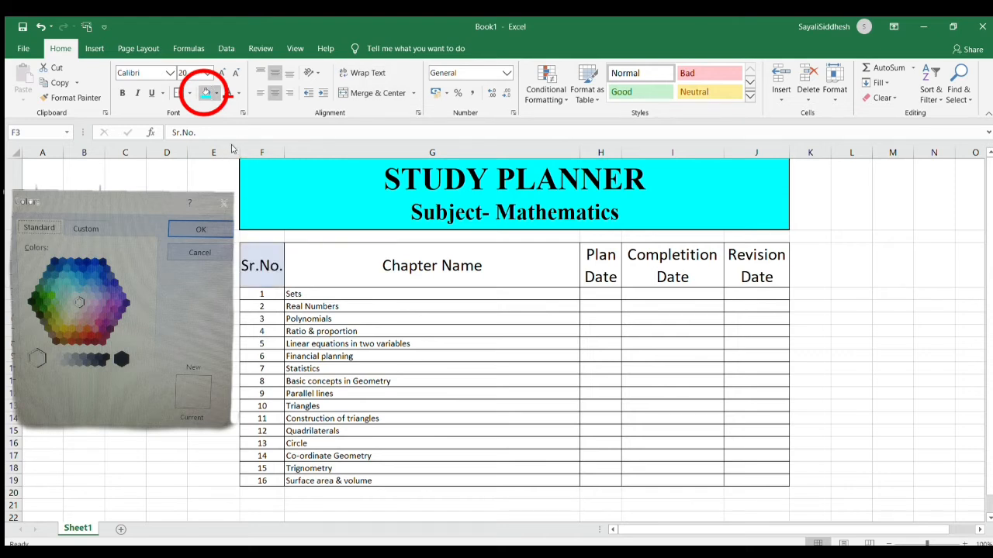
pyautogui.click(238, 226)
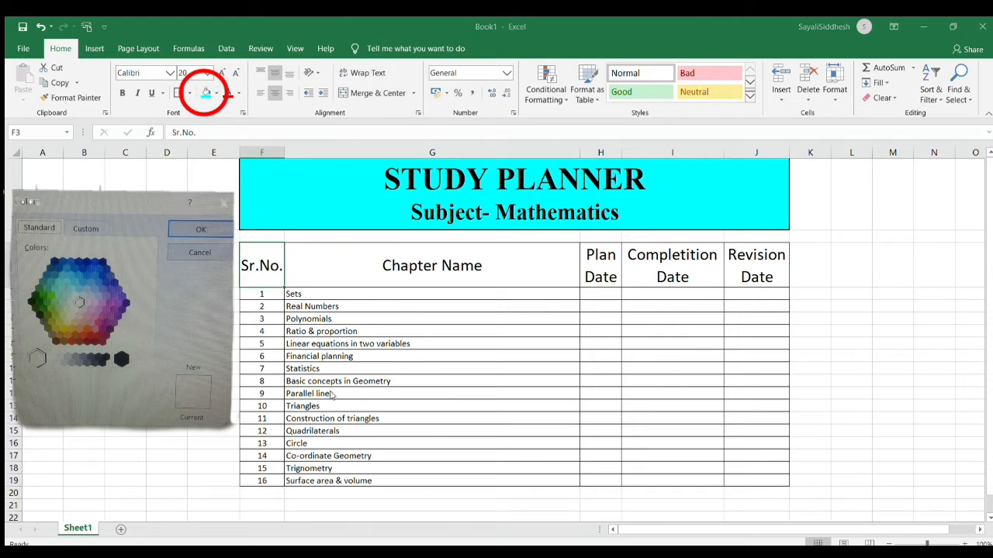
pyautogui.click(470, 307)
# - Fill the "Chapter Name" heading in G3 with salmon pink and the "Plan Date" heading in H3 with lime green
pyautogui.click(346, 263)
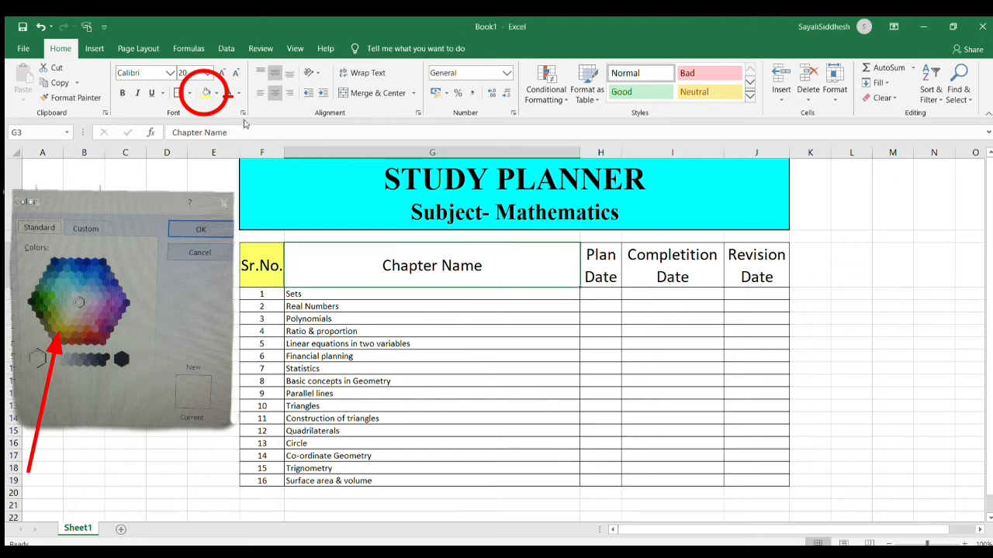
pyautogui.click(217, 93)
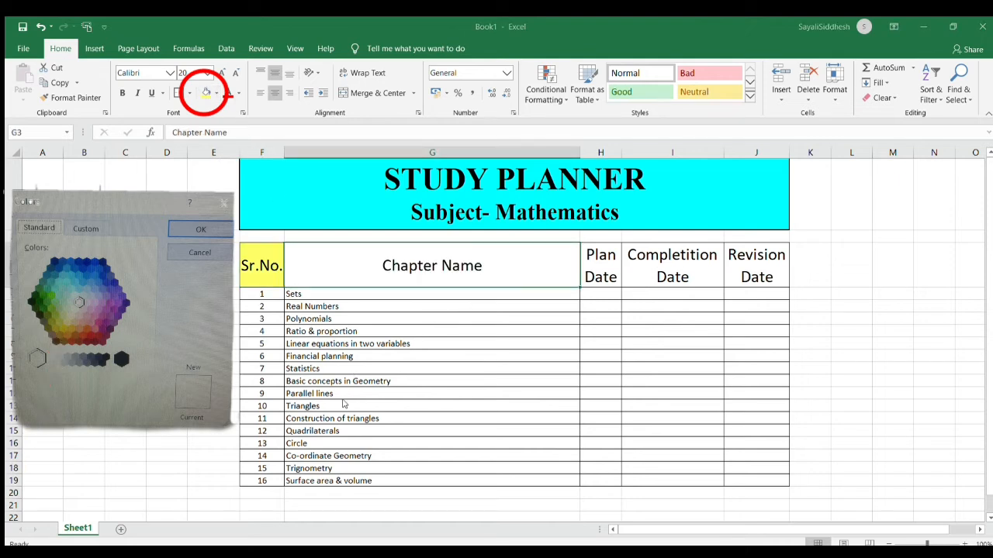
pyautogui.click(599, 273)
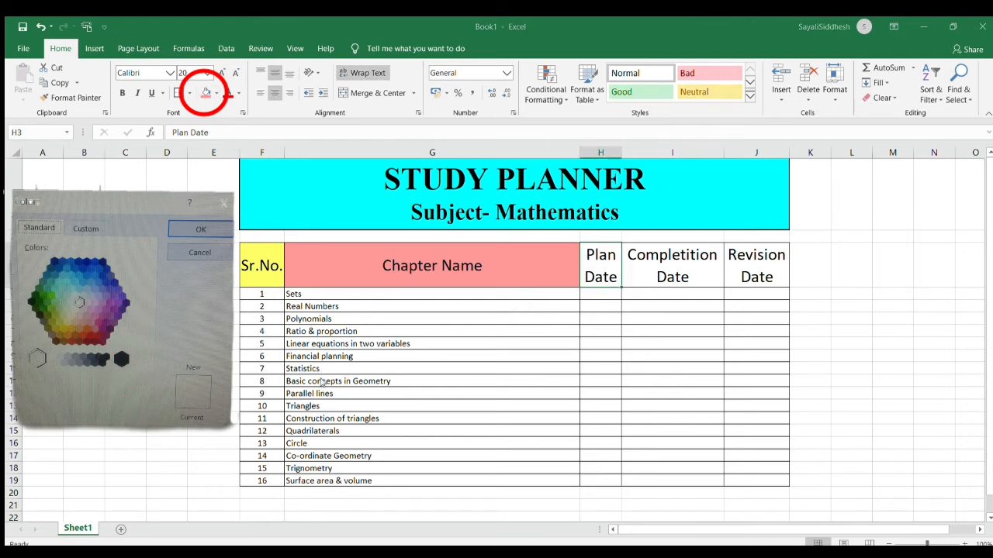
# - Fill the "Completition Date" heading in I3 with red and the "Revision Date" heading in J3 with blue
pyautogui.click(674, 277)
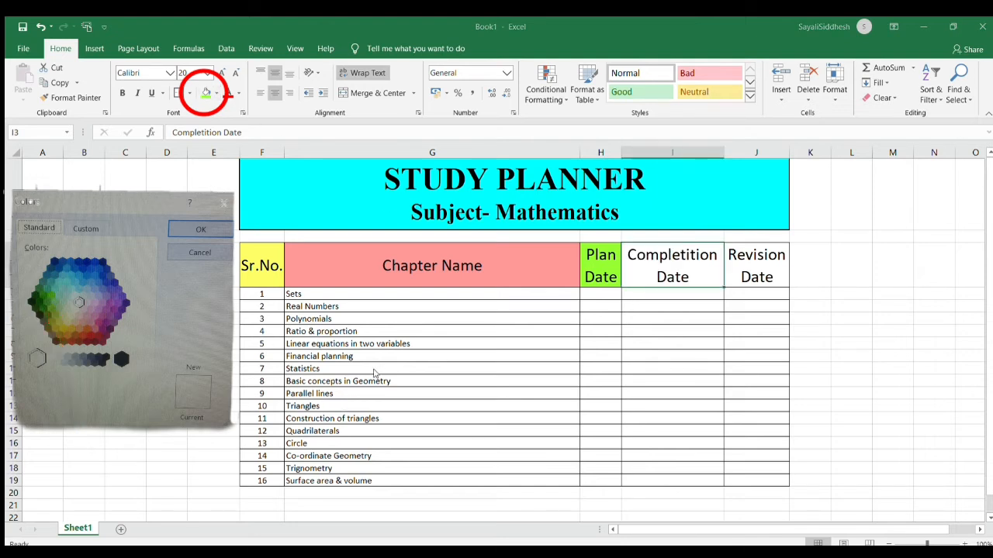
pyautogui.click(527, 315)
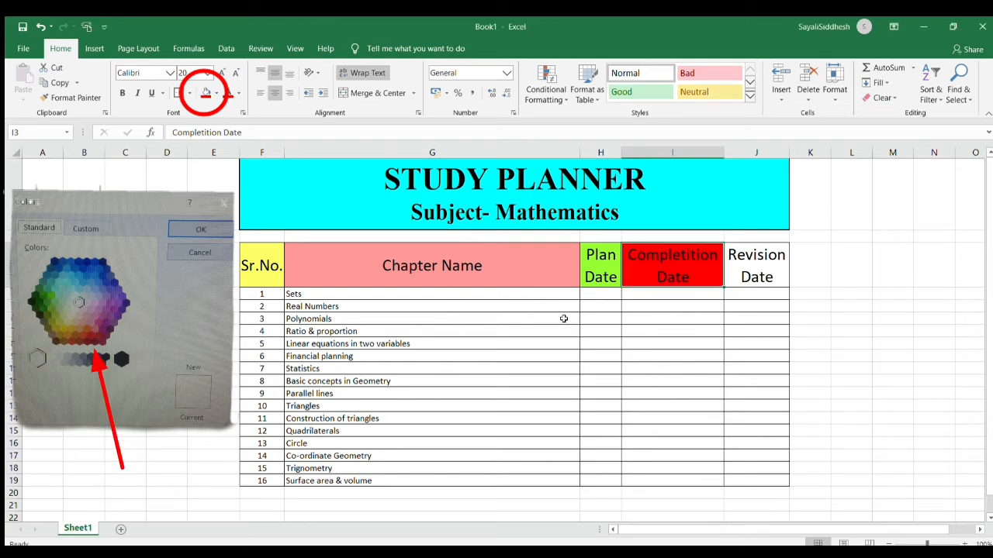
pyautogui.click(750, 267)
pyautogui.click(214, 91)
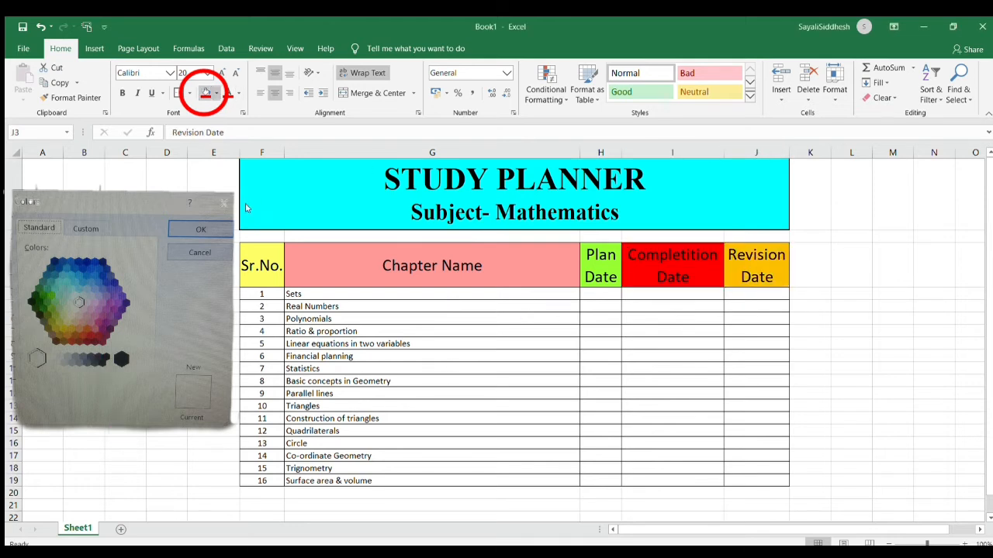
# - Fill the serial numbers and chapter names in F4:G19 with lime green
pyautogui.moveTo(262, 293); pyautogui.dragTo(317, 480)
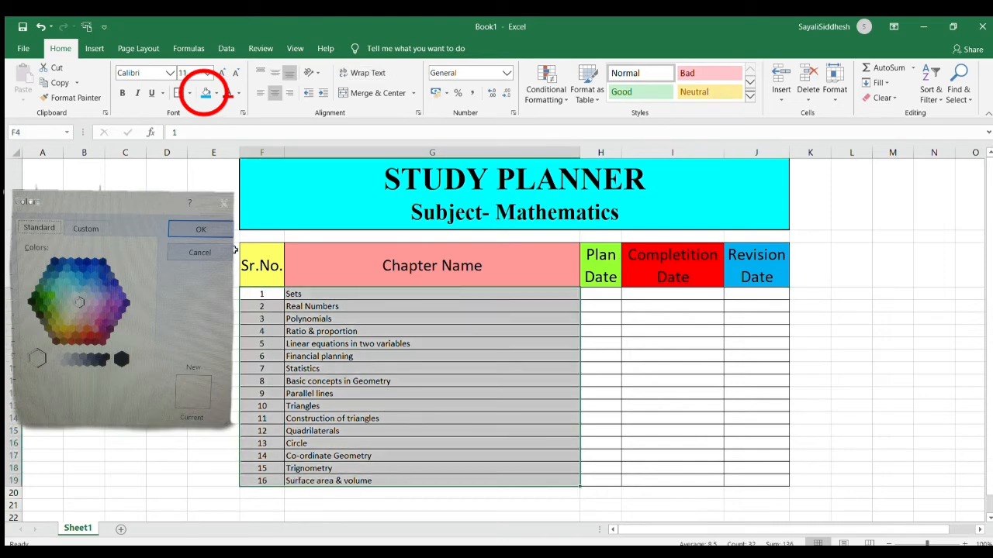
pyautogui.click(206, 92)
pyautogui.click(206, 93)
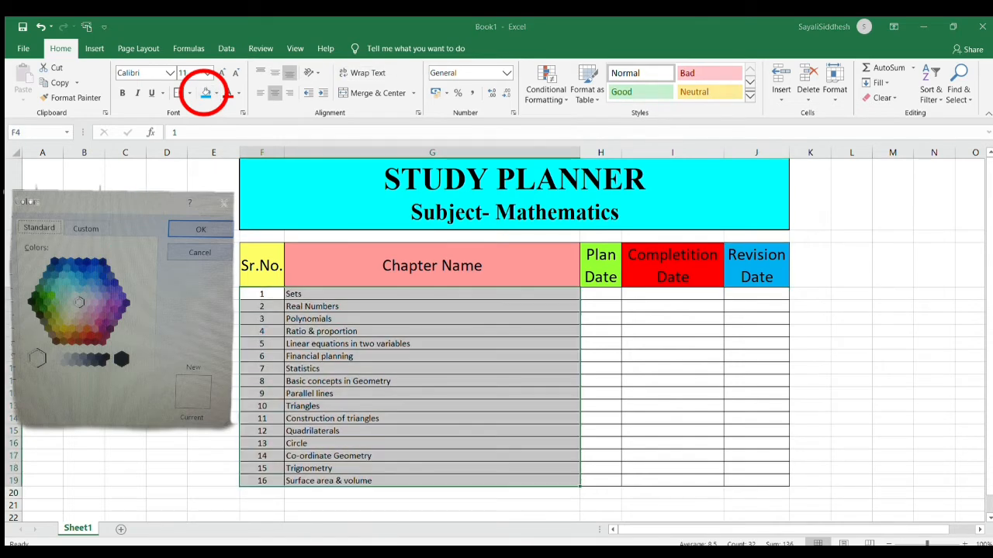
# - Change the fill of the "Plan Date" heading in H3 to orange
pyautogui.click(593, 286)
pyautogui.click(216, 93)
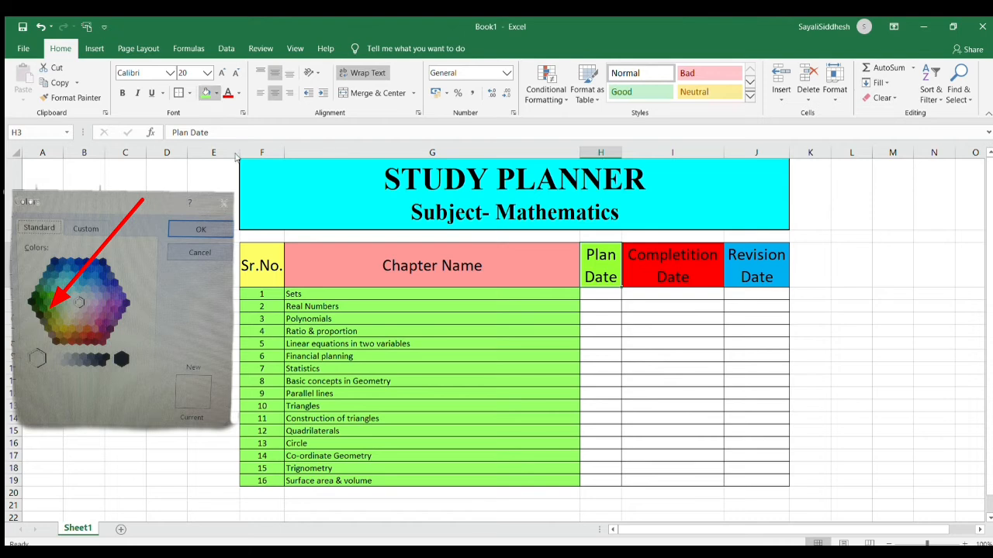
pyautogui.click(237, 223)
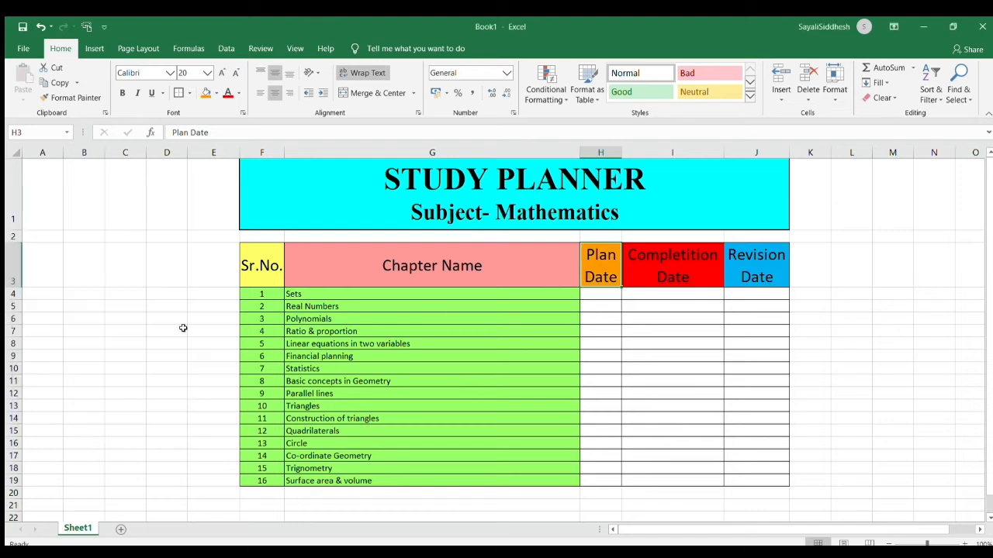
pyautogui.click(177, 276)
# - Change the font color of the "STUDY PLANNER" text in the merged title cell to red
pyautogui.doubleClick(383, 177)
pyautogui.moveTo(383, 180); pyautogui.dragTo(646, 193)
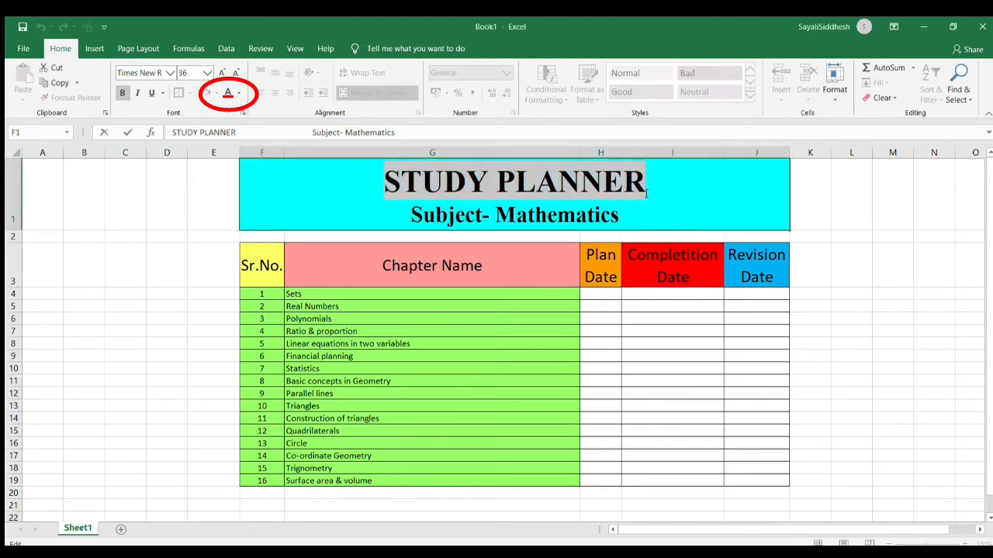
pyautogui.click(228, 93)
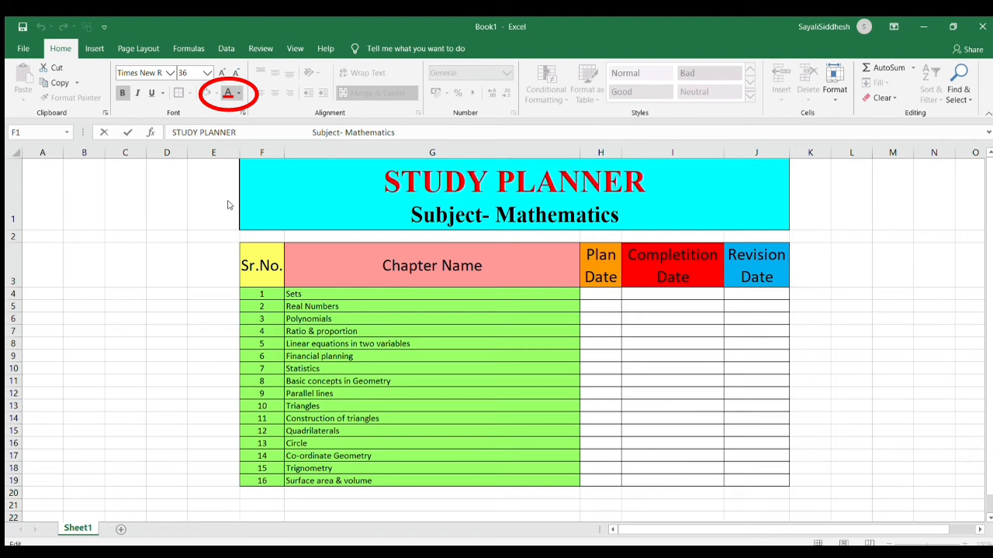
# - Change the font color of the "Subject- Mathematics" line in the title cell to dark blue
pyautogui.moveTo(483, 216); pyautogui.dragTo(673, 206)
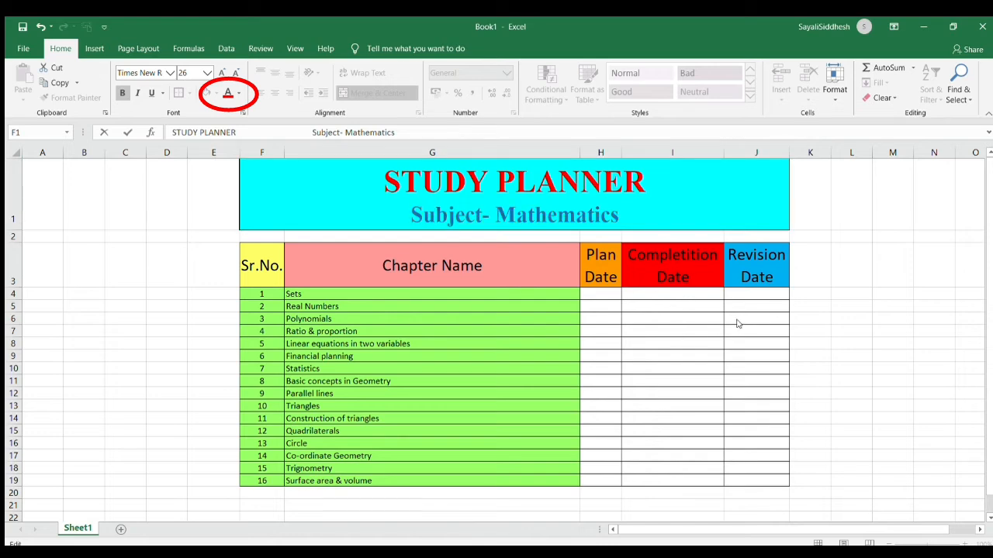
pyautogui.scroll(-1, 512, 295)
pyautogui.scroll(1, 512, 325)
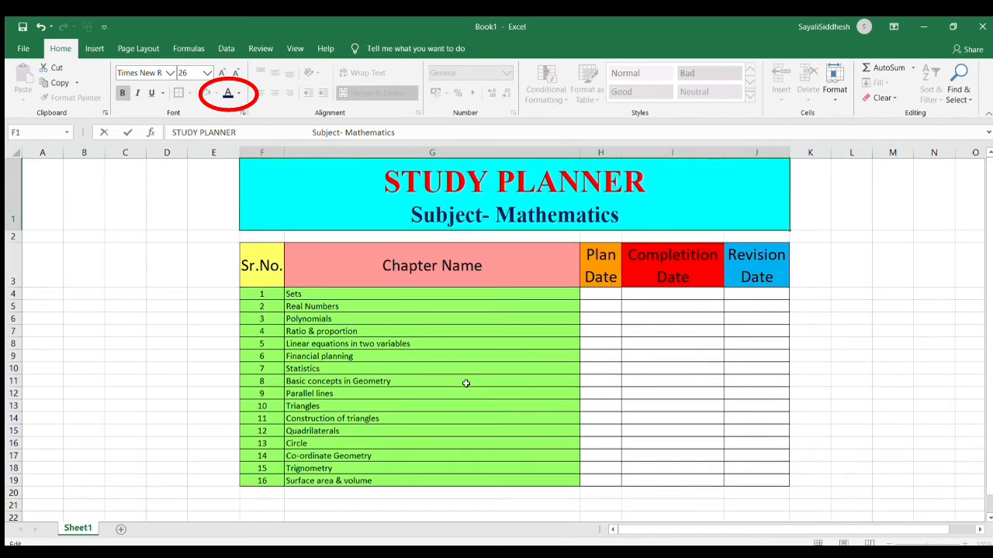
# - Hide the worksheet gridlines so only the planner's own borders show
pyautogui.scroll(-1, 988, 265)
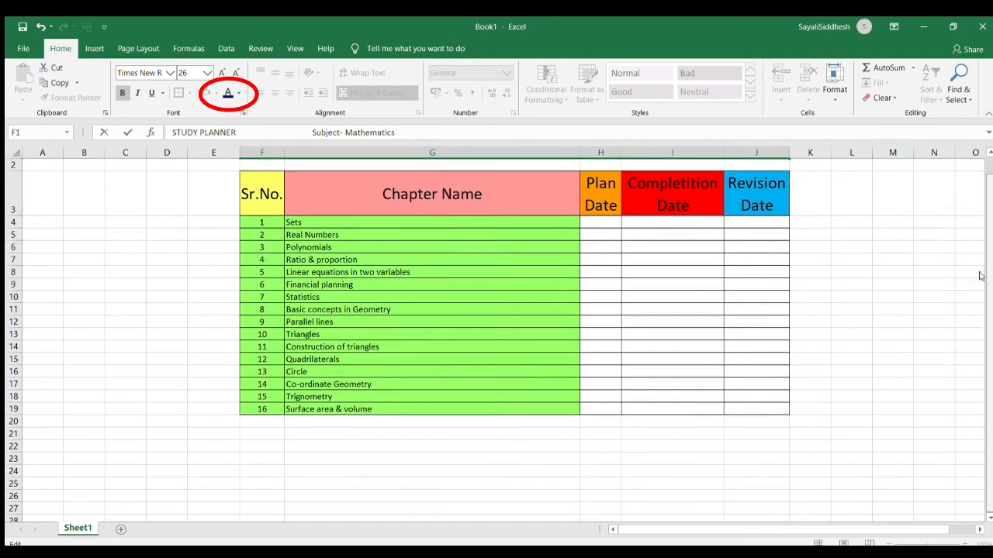
pyautogui.scroll(1, 987, 264)
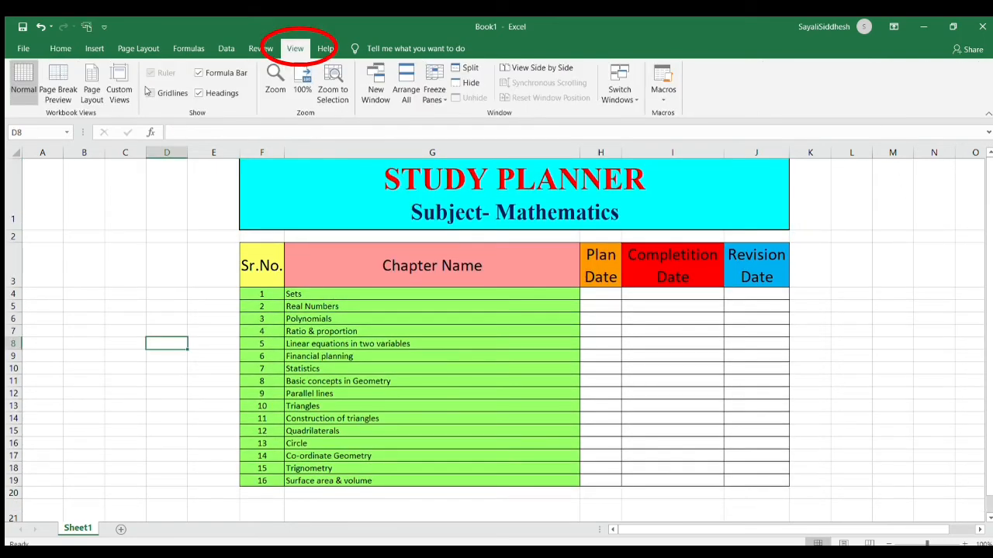
pyautogui.click(149, 92)
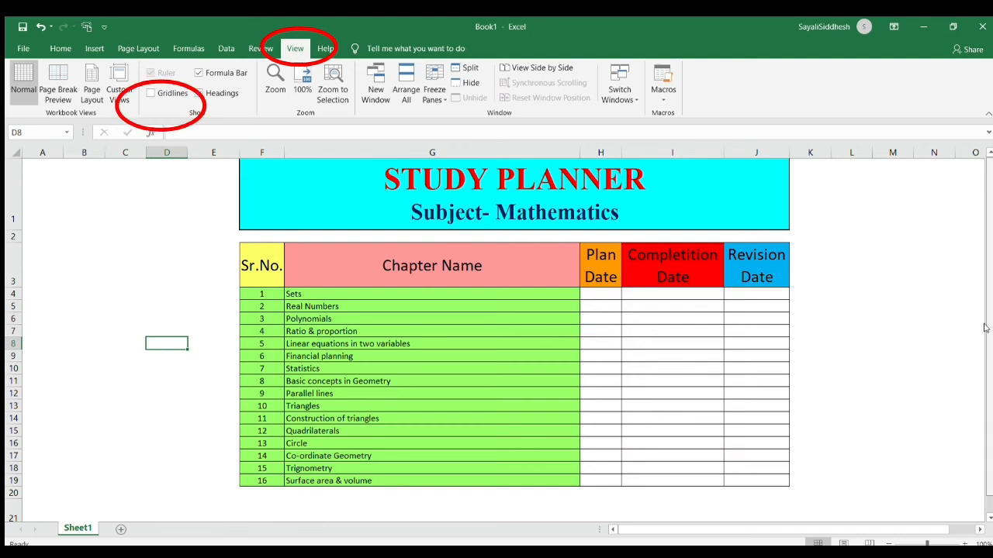
pyautogui.click(54, 48)
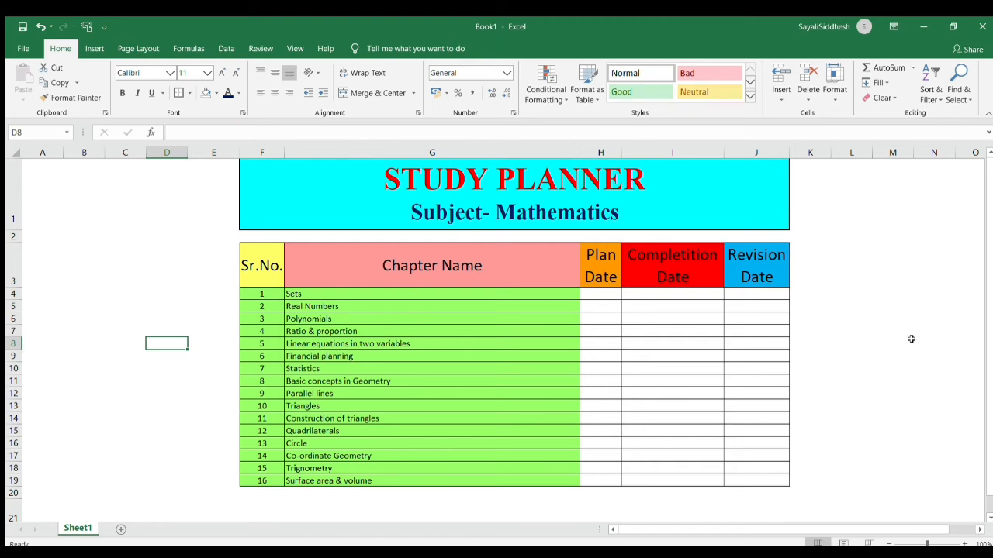
pyautogui.click(645, 345)
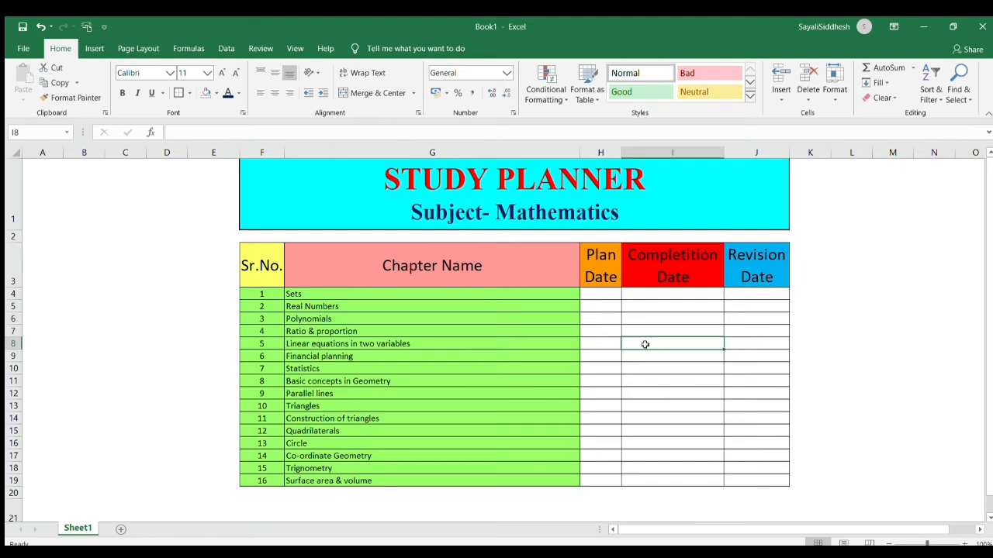
pyautogui.click(984, 212)
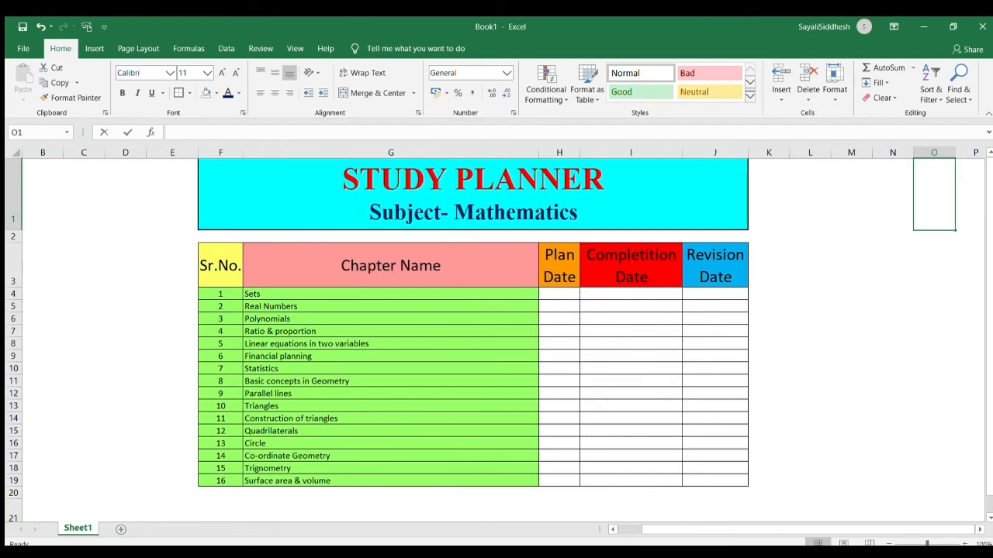
pyautogui.click(669, 208)
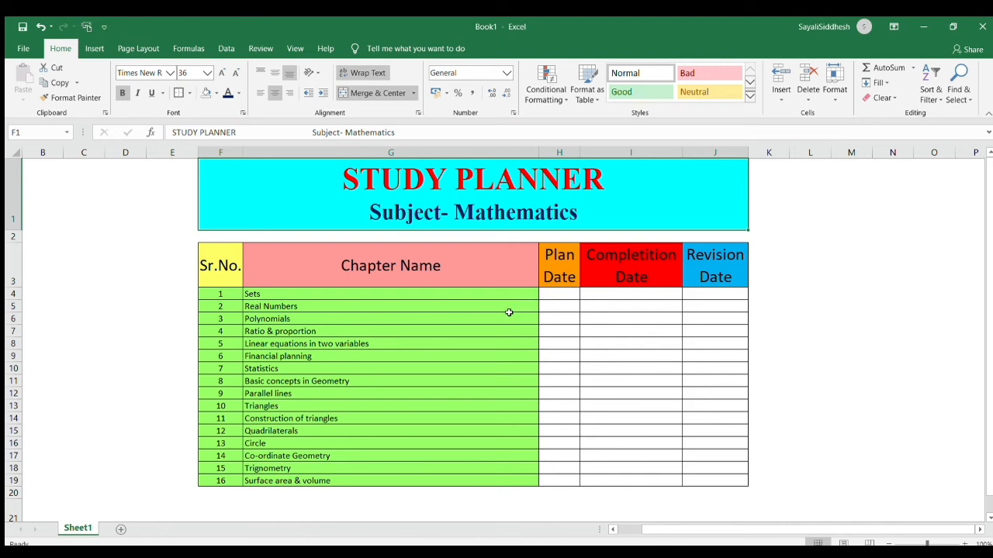
pyautogui.click(564, 294)
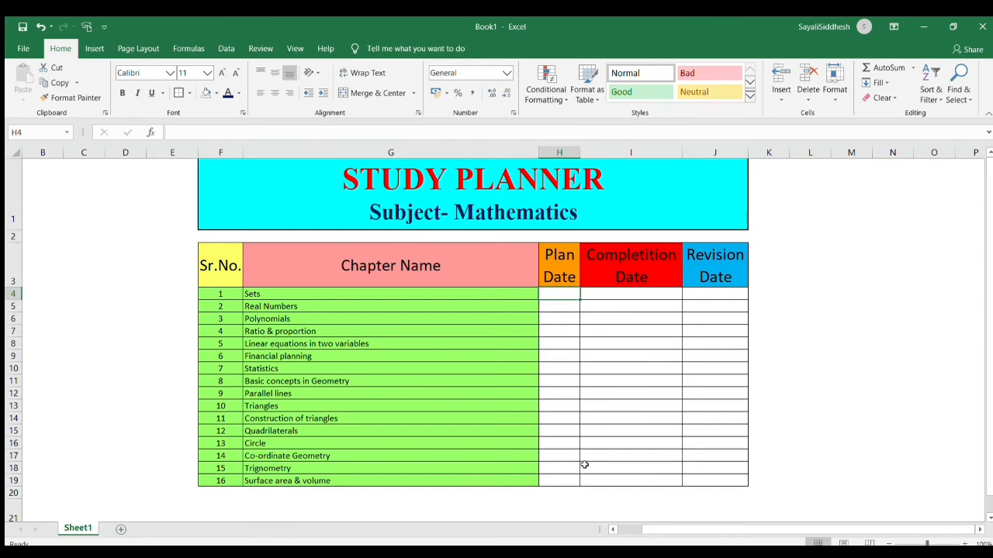